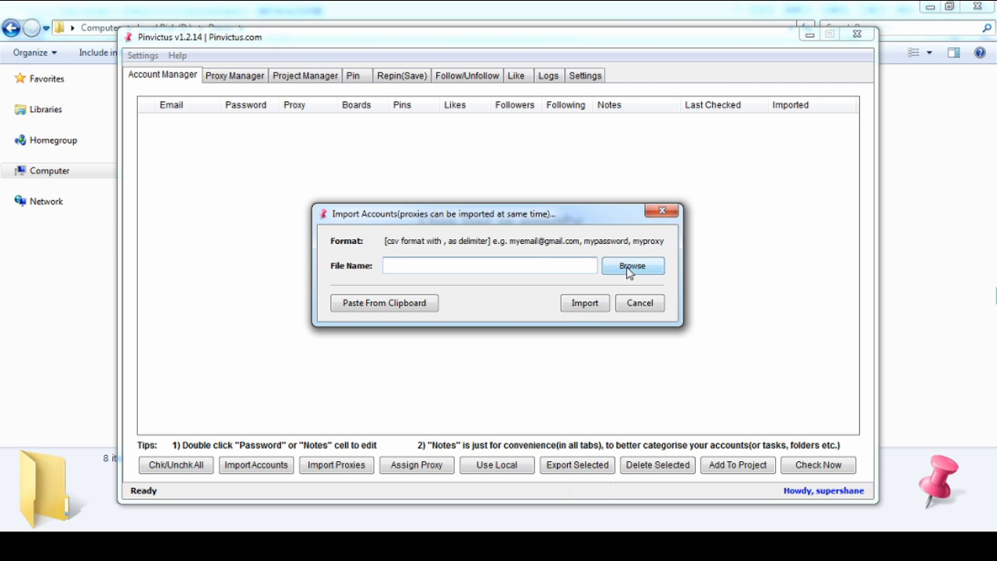
Try to import accounts from the clipboard contents instead of a file
click(633, 268)
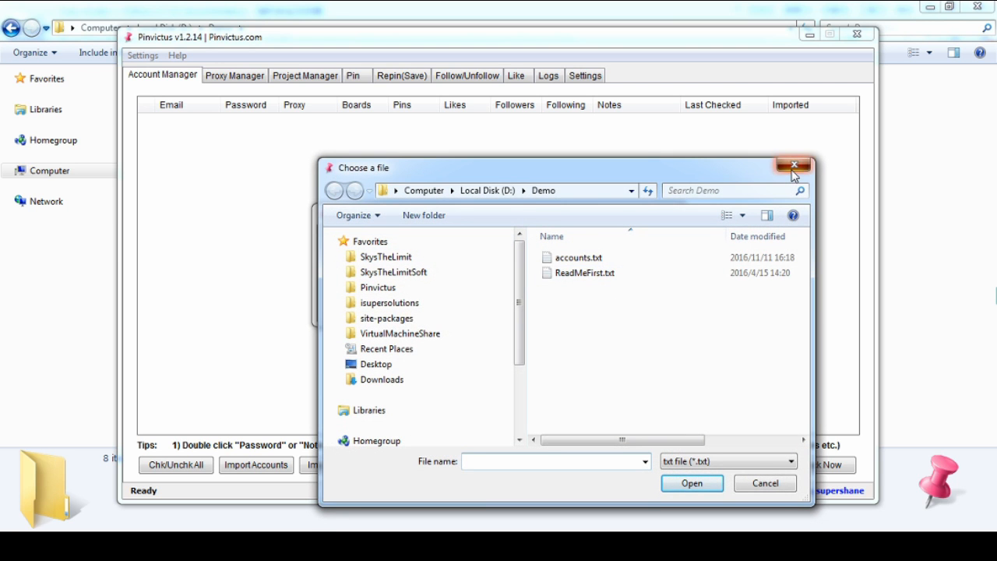
click(793, 165)
click(406, 305)
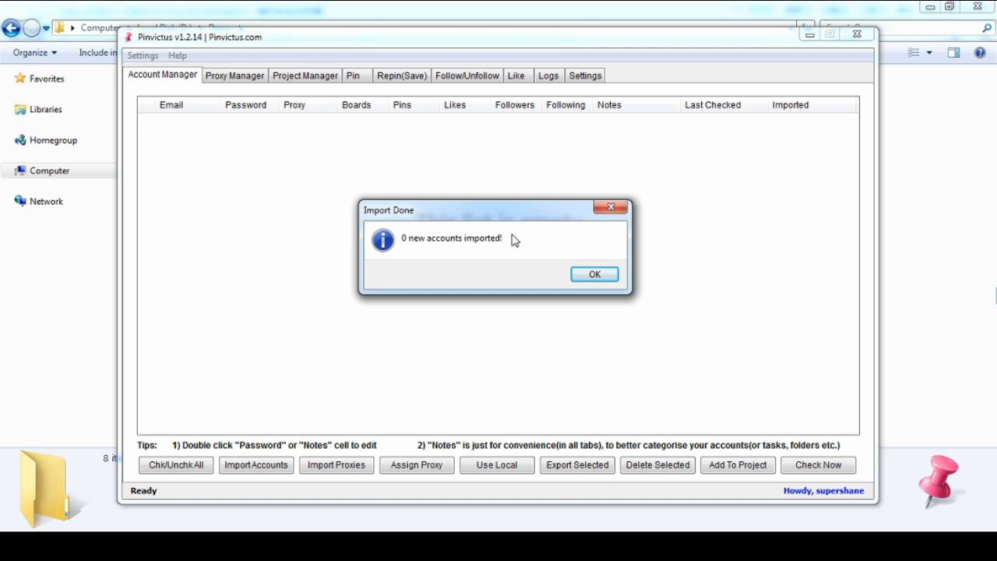
click(613, 211)
Import the accounts from the file D:\Demo\accounts.txt into the account list
click(260, 465)
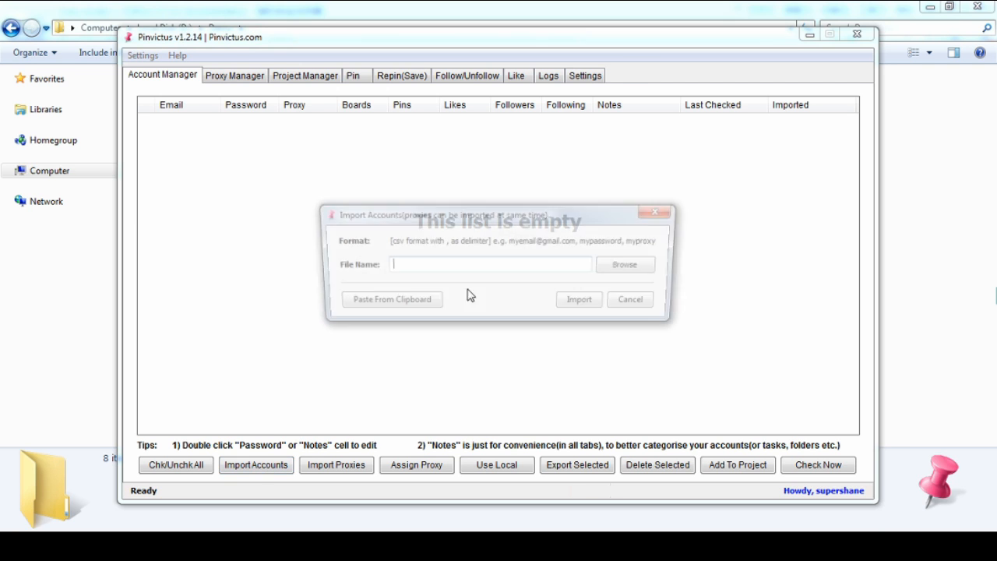
click(628, 270)
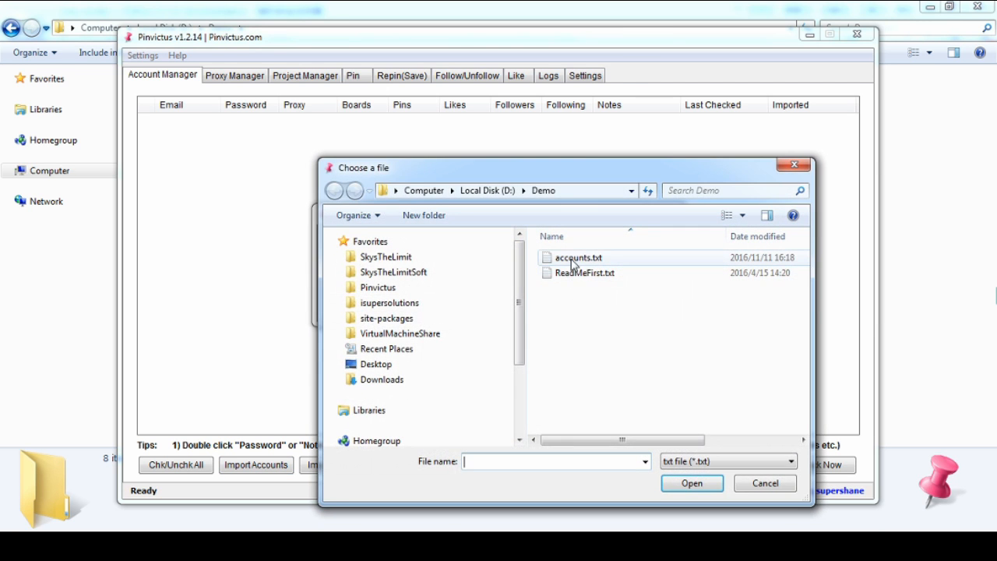
double_click(573, 263)
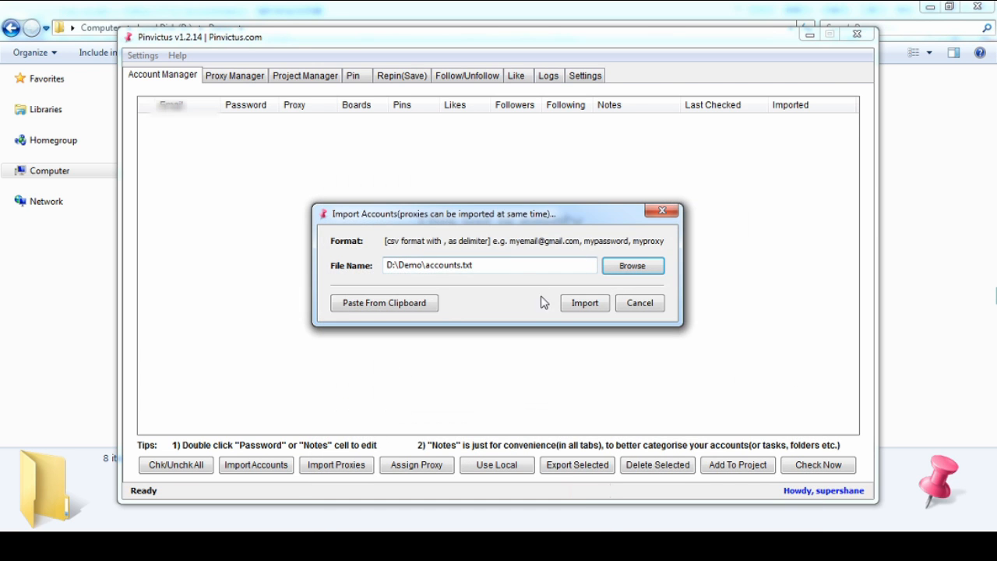
click(580, 304)
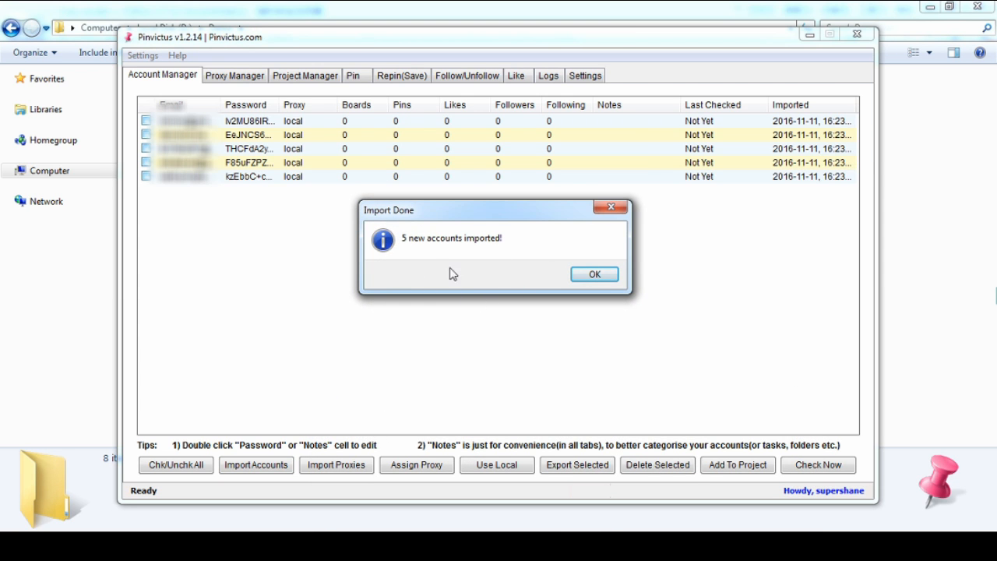
click(595, 277)
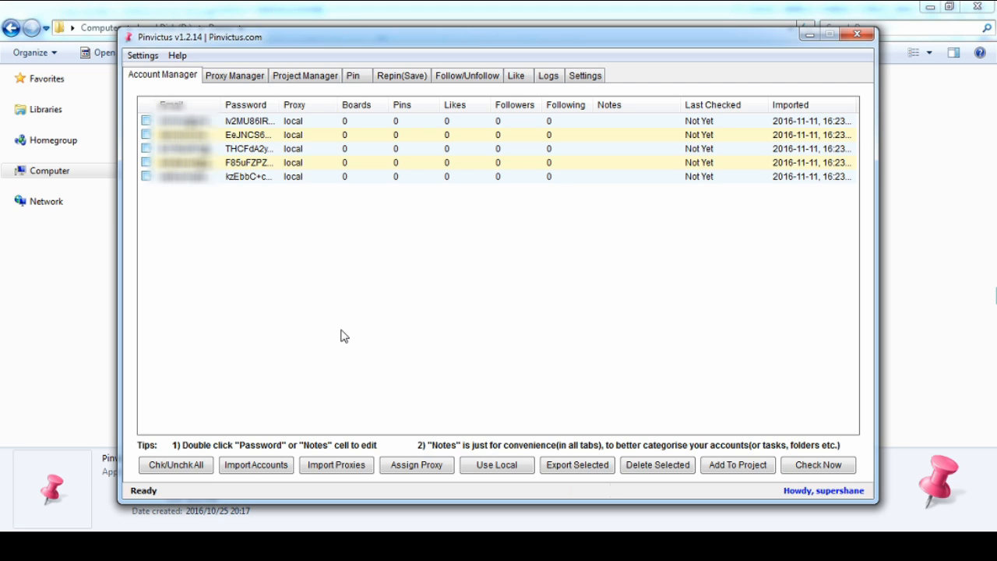
Try importing the same accounts.txt file a second time
click(273, 465)
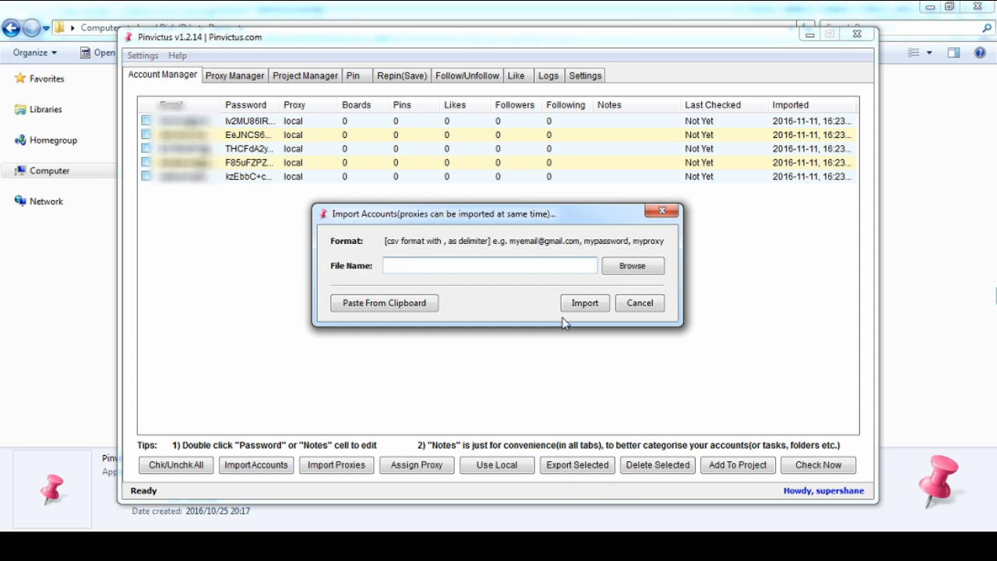
click(627, 267)
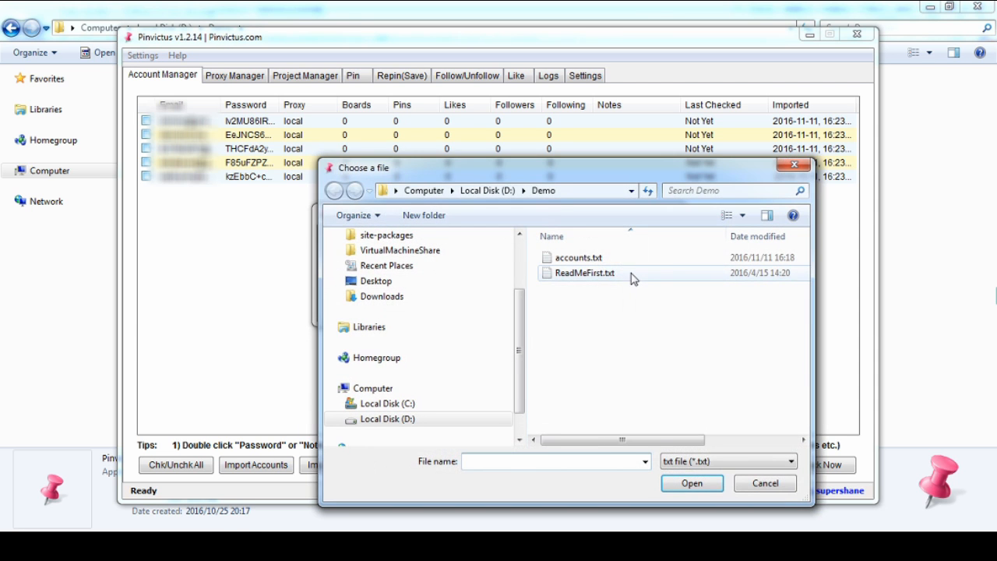
double_click(574, 261)
click(580, 305)
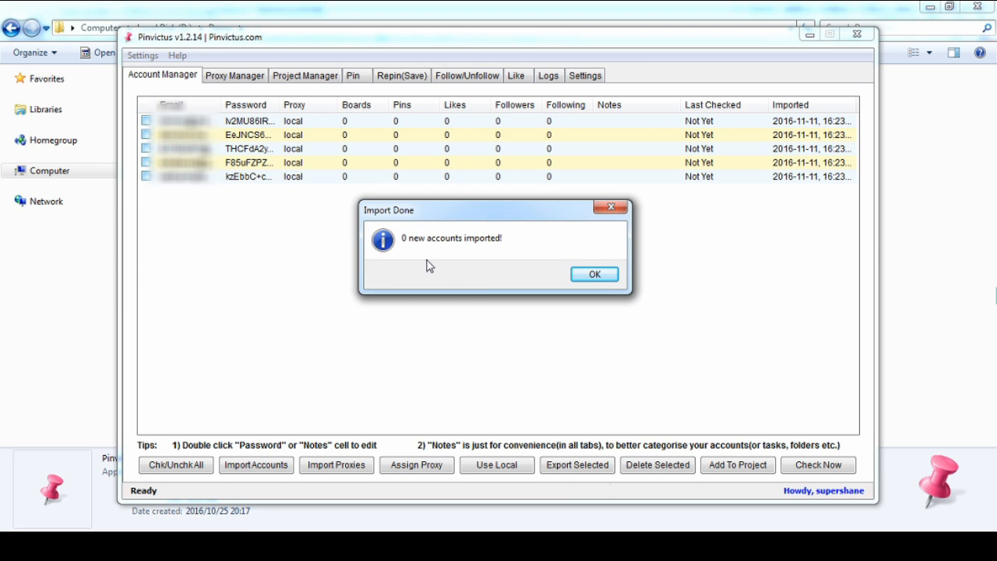
click(584, 275)
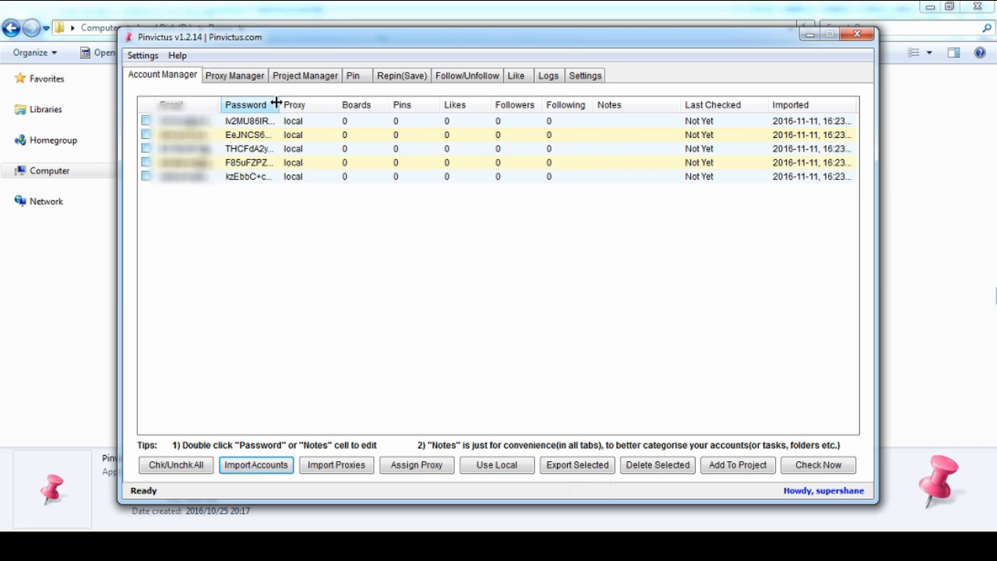
Widen the Password column and enter a new password for the fourth account
drag(277, 104, 349, 104)
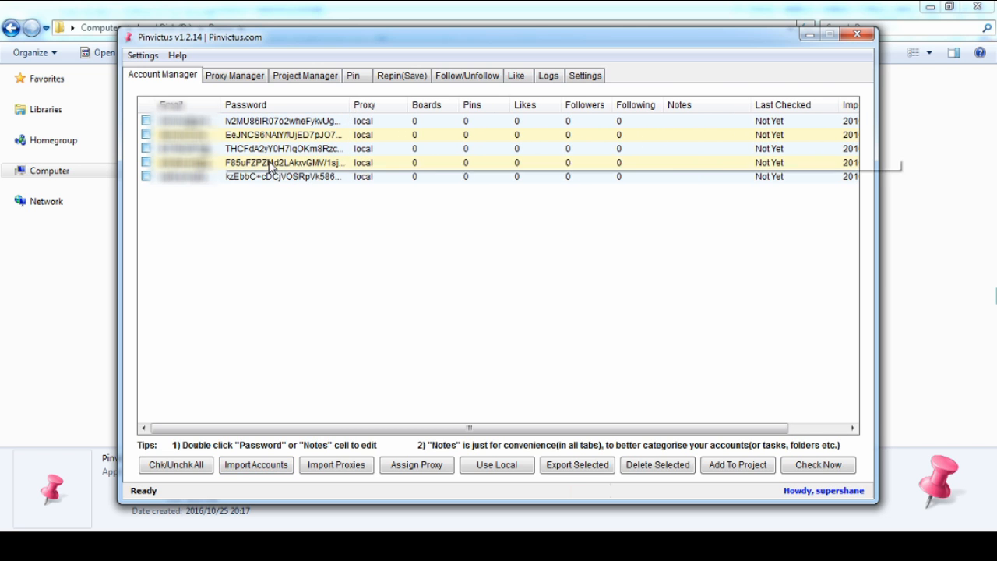
double_click(268, 165)
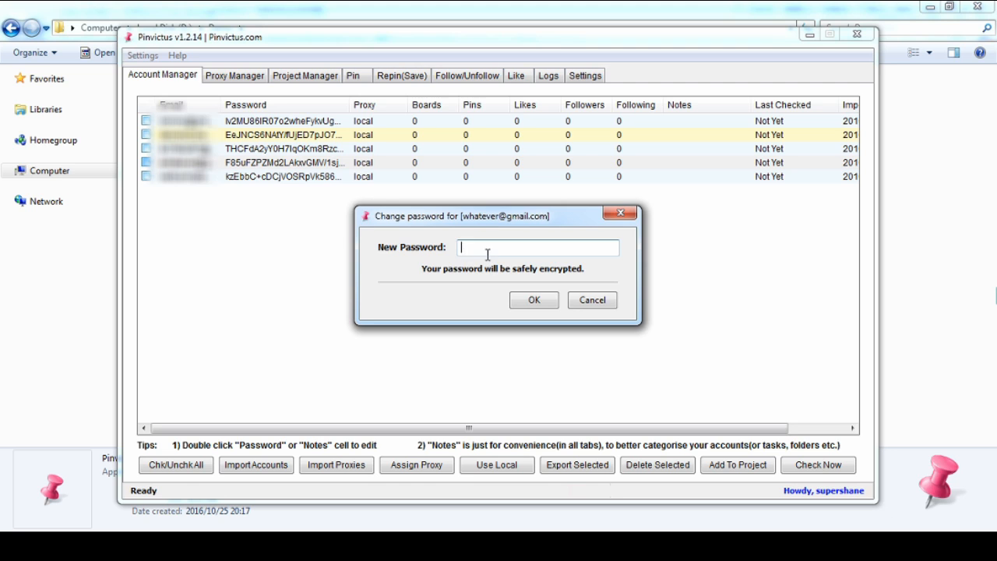
click(534, 300)
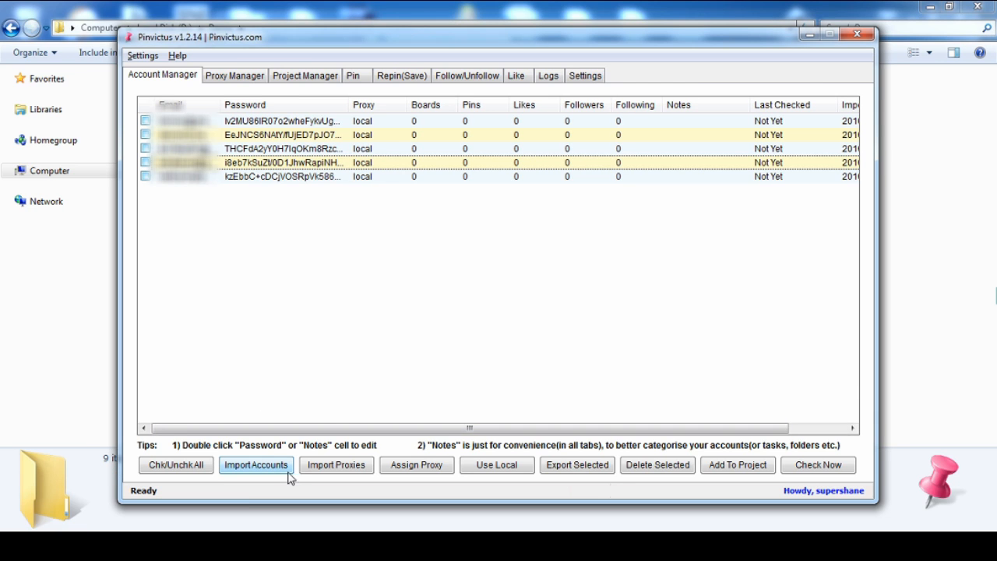
Import the proxies from the file proxies.txt in the Demo folder
click(338, 466)
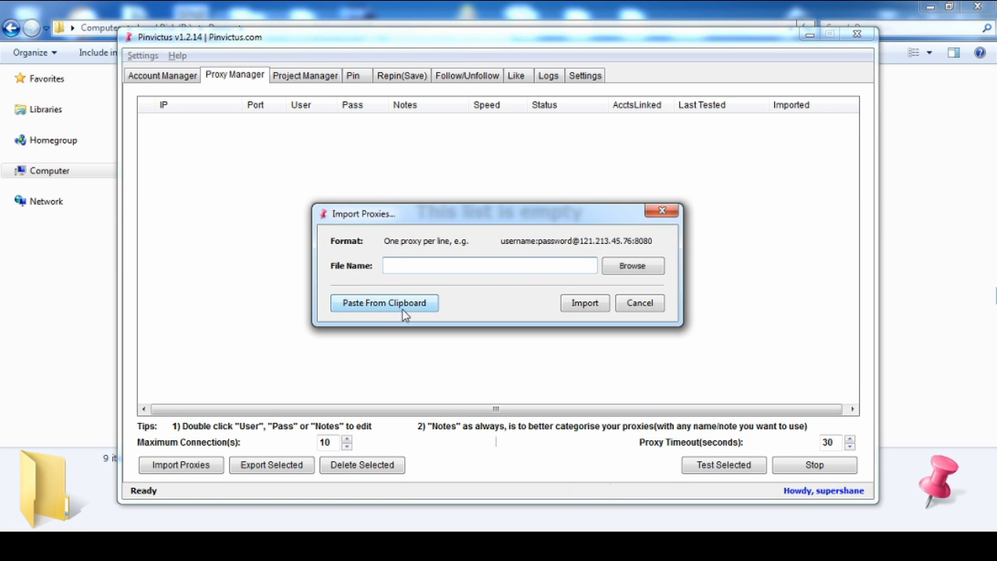
click(632, 266)
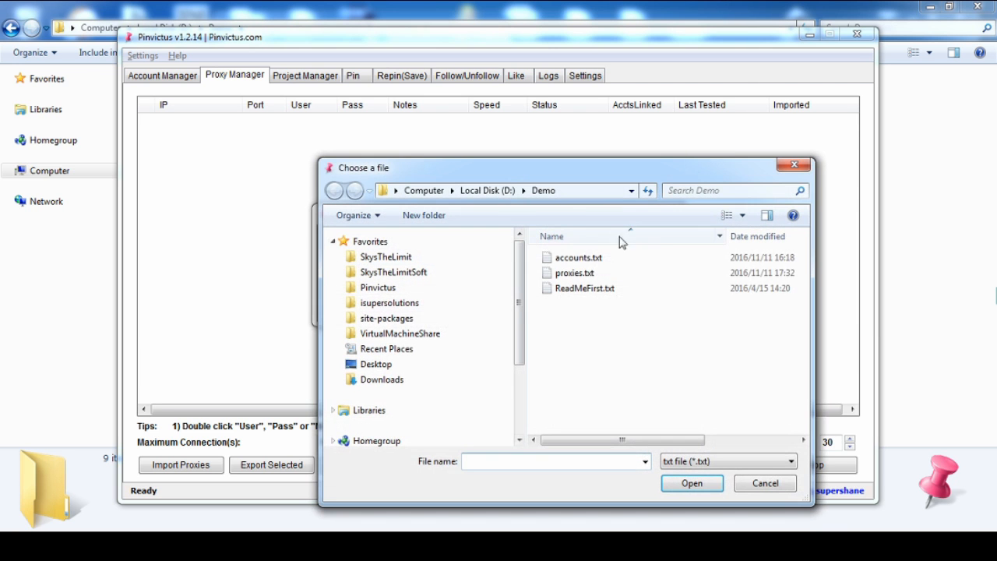
double_click(573, 273)
click(585, 304)
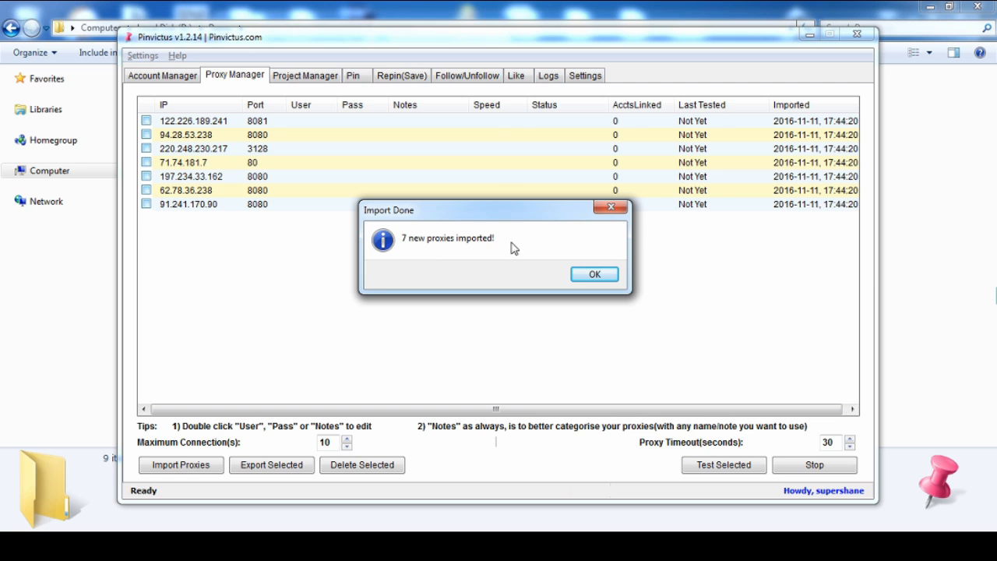
click(593, 276)
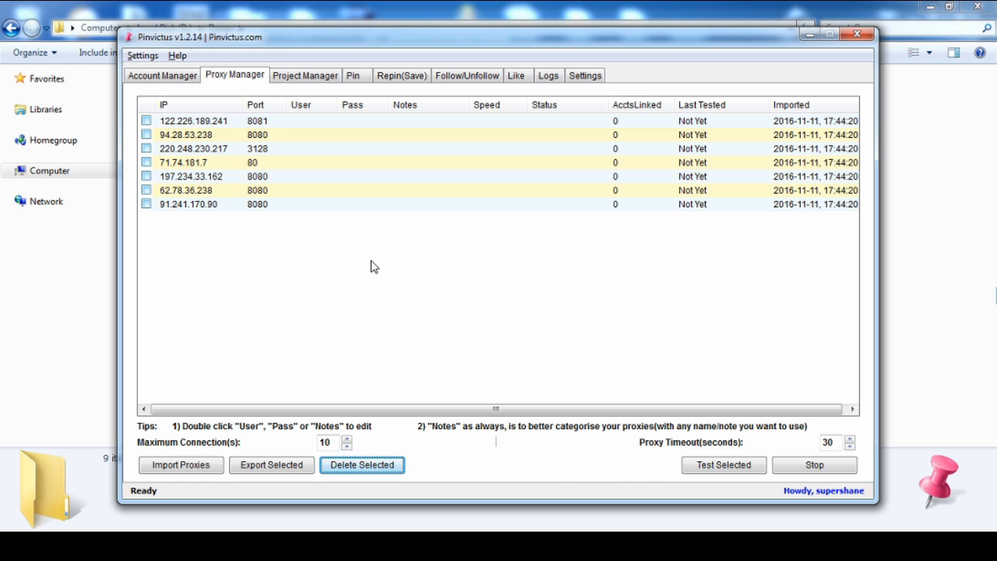
Return to the account list and select its last three accounts
drag(327, 290, 268, 244)
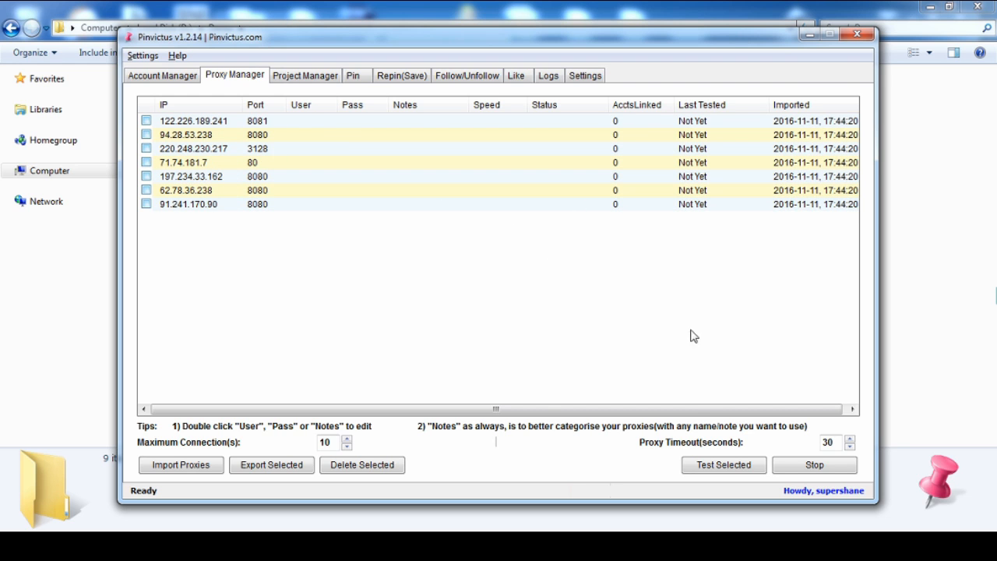
click(163, 75)
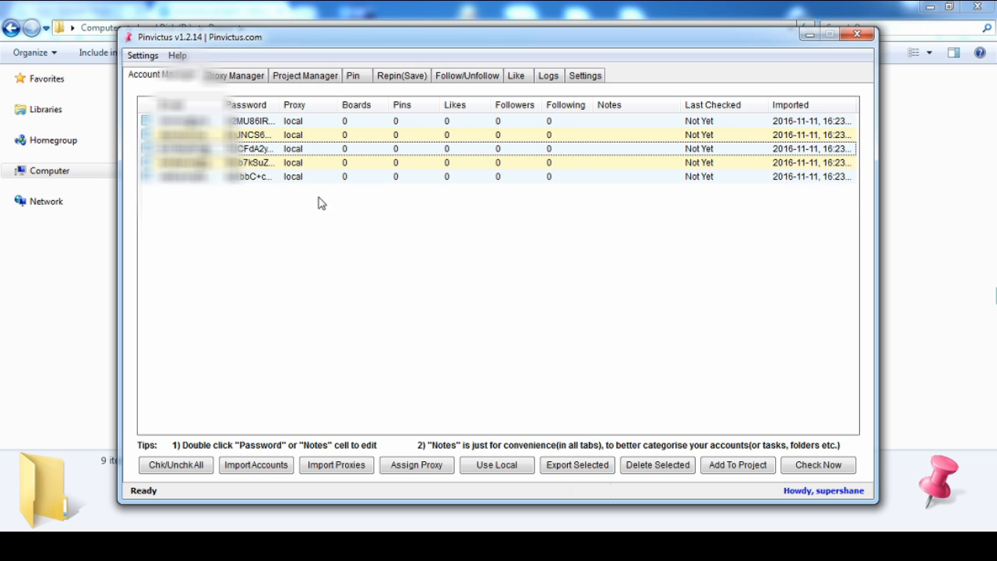
drag(396, 220, 292, 151)
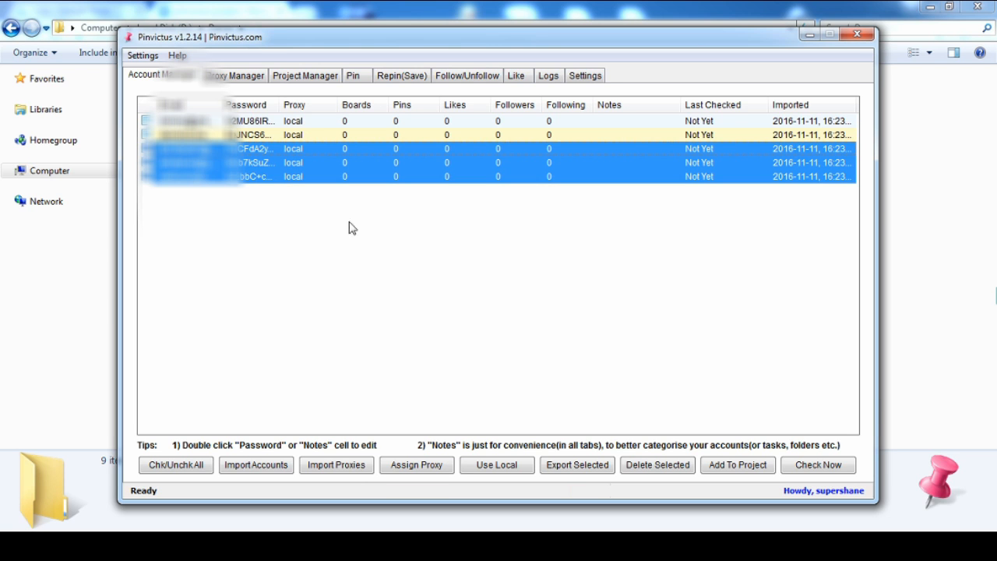
click(429, 466)
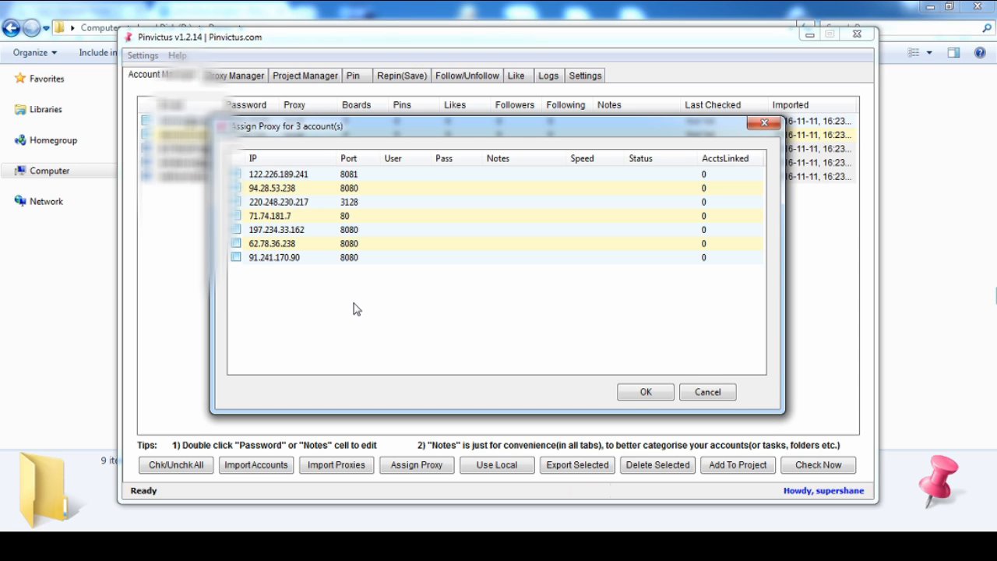
click(274, 202)
click(278, 230)
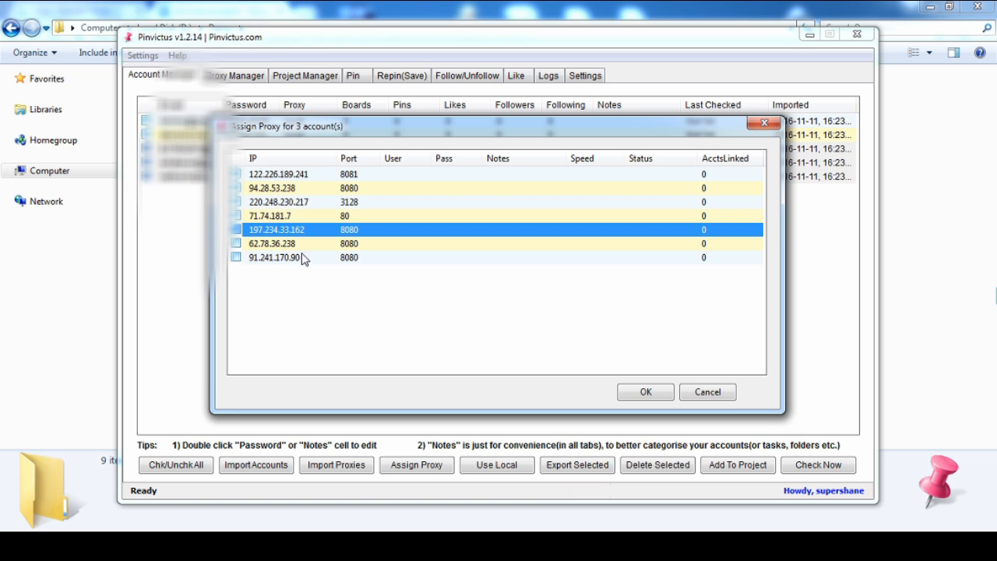
click(327, 284)
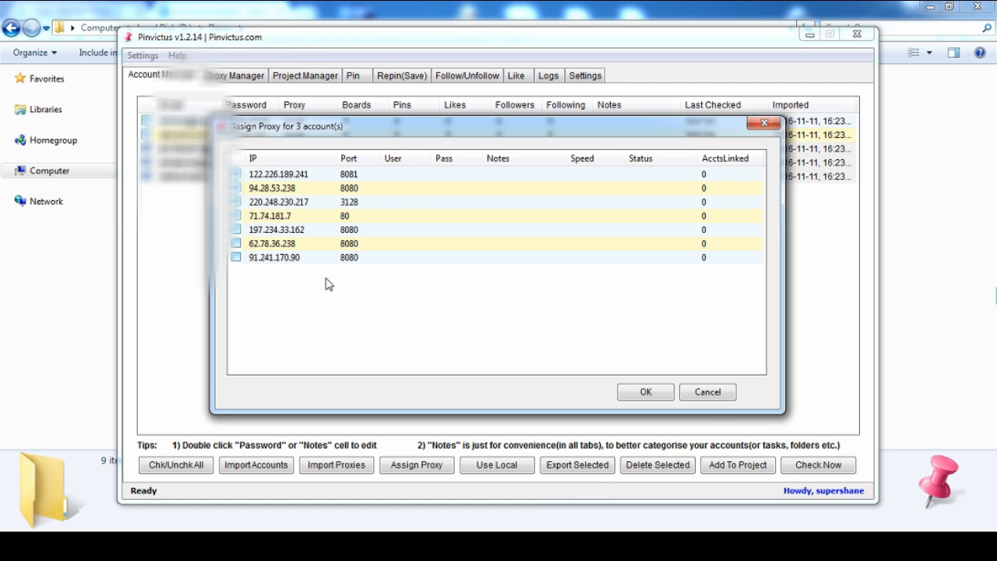
click(705, 396)
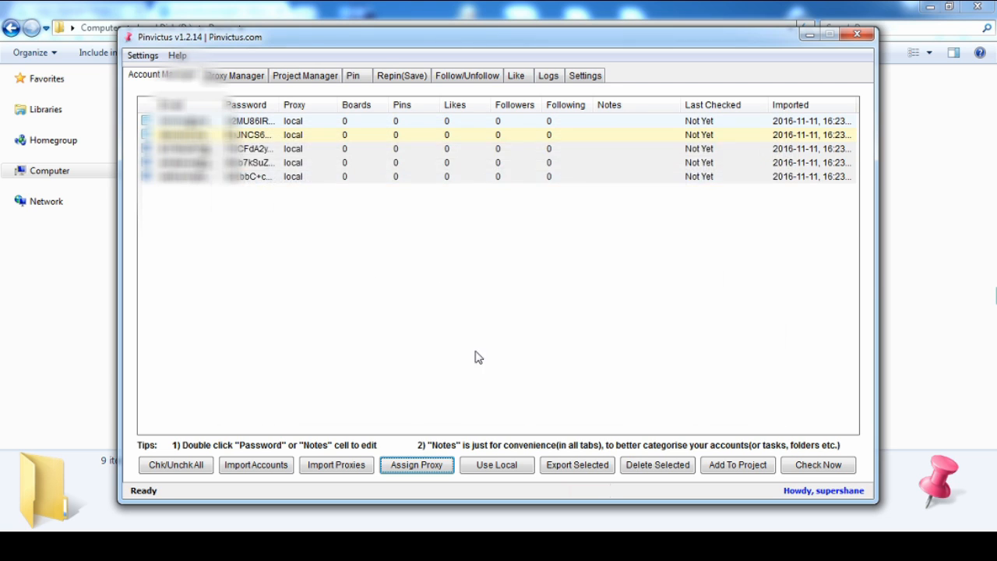
Add the note "fast proxy for food niche" to proxy 220.248.230.217 in the proxy list
click(235, 76)
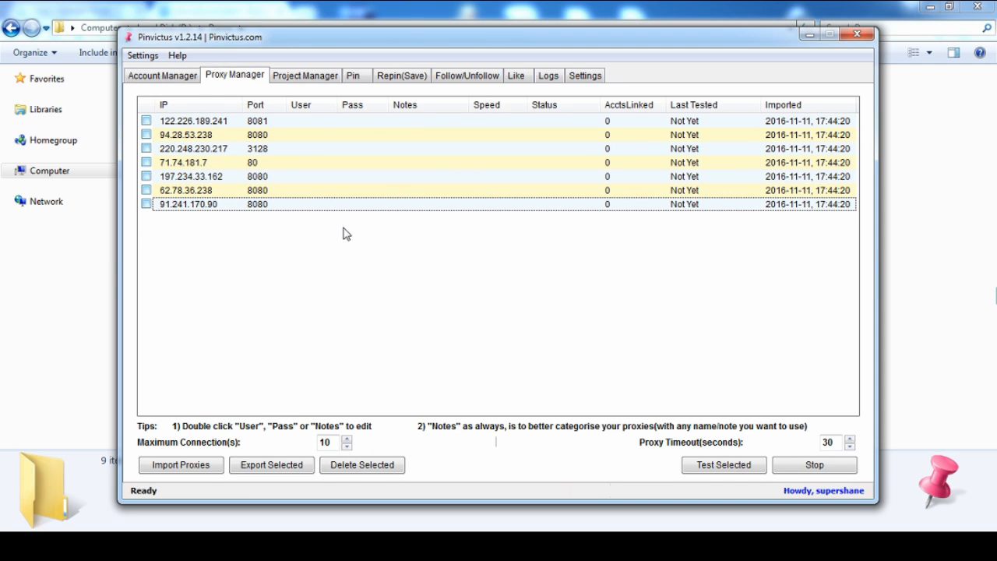
click(265, 148)
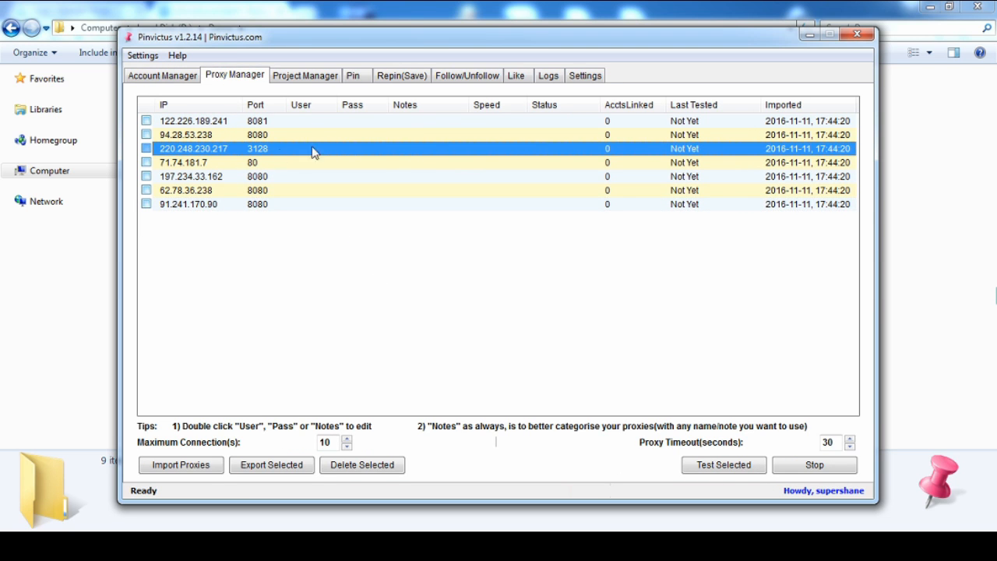
double_click(431, 146)
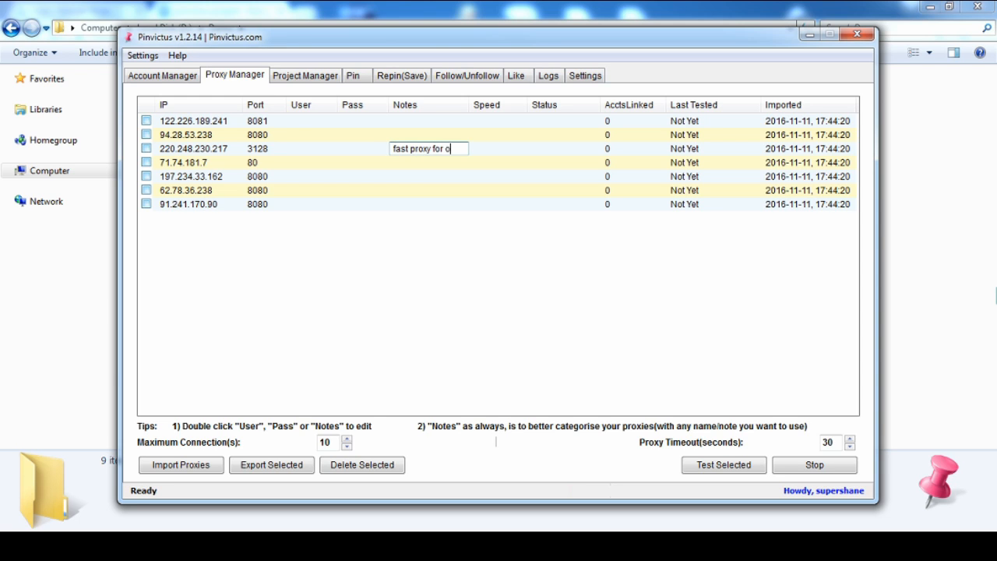
text(fast proxy for food niche)
key(Return)
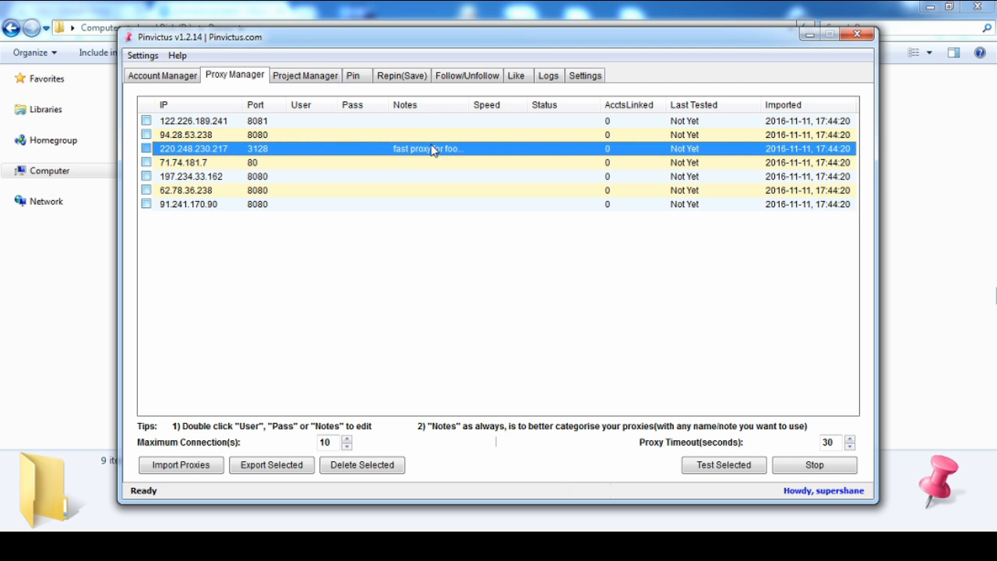
Assign the proxy 220.248.230.217 on port 3128 to the three selected accounts
click(184, 75)
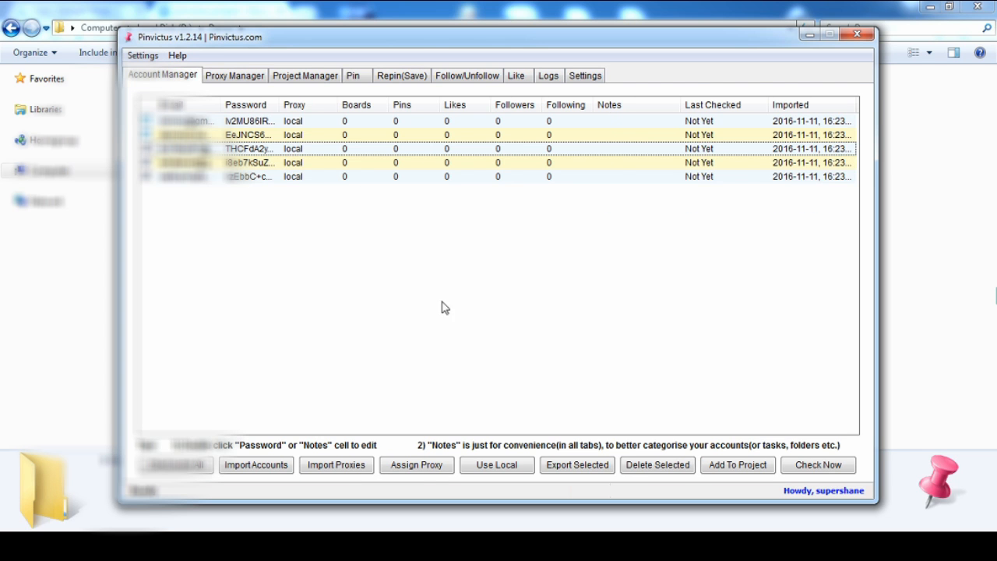
click(433, 469)
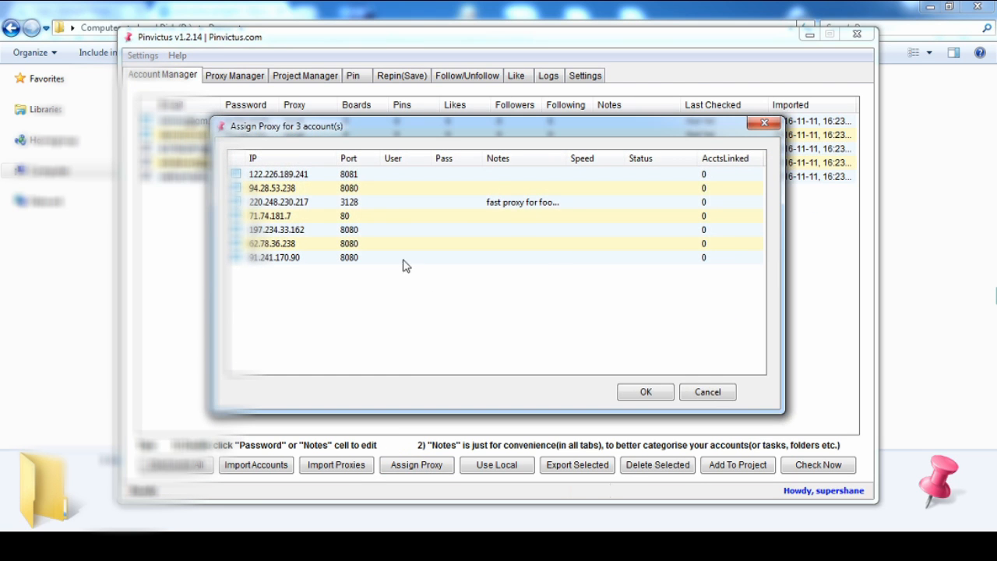
click(237, 202)
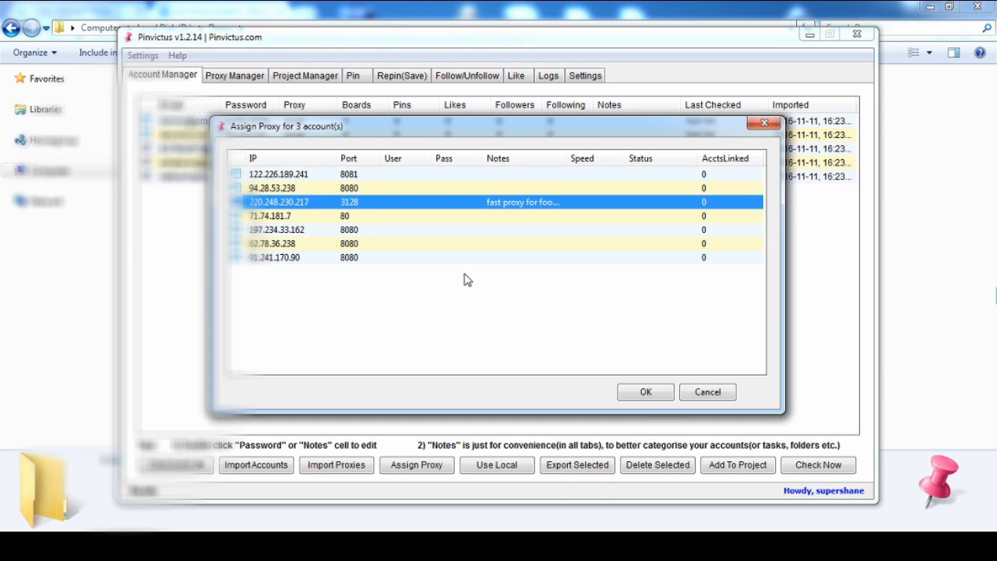
click(653, 393)
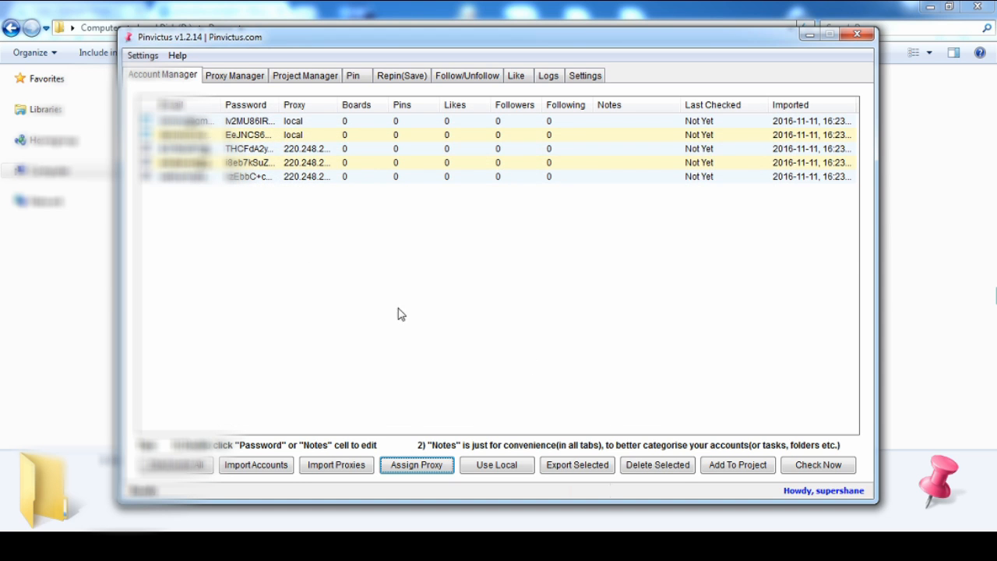
Widen the Proxy column and switch the three selected accounts back to the local connection
drag(340, 110, 377, 110)
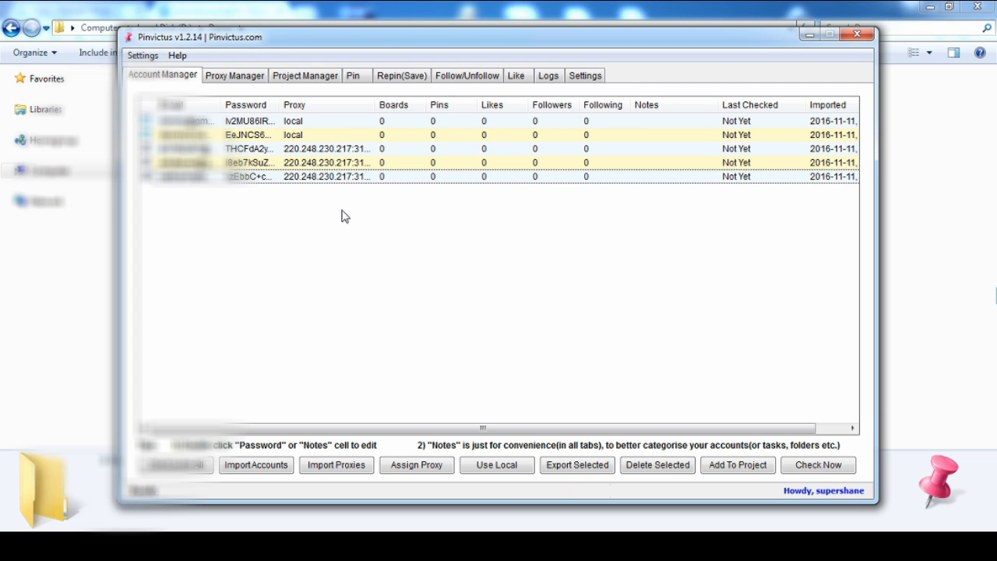
click(492, 462)
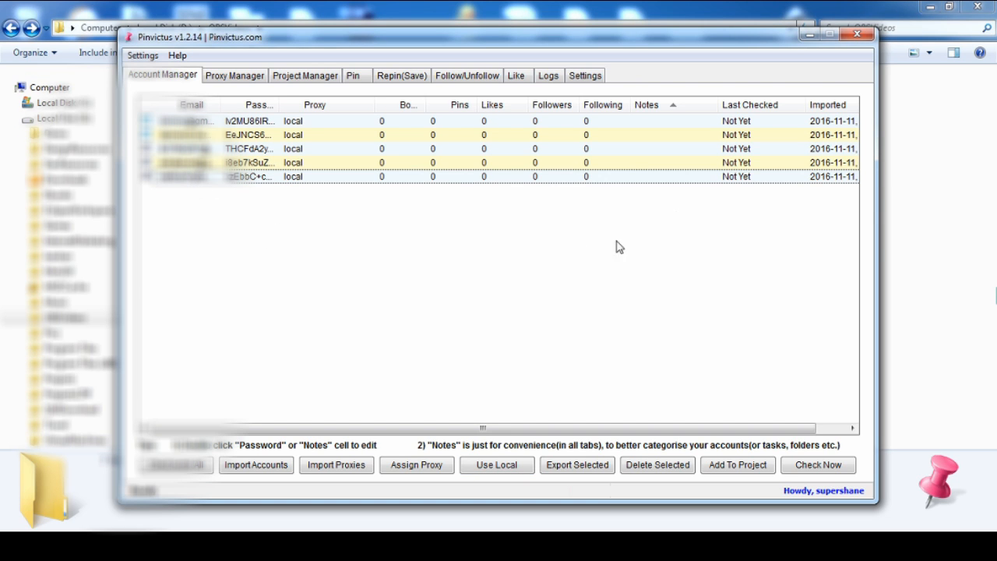
Add the note "food" to the third account and "clothing" to the second, and sort the account list by notes
double_click(653, 162)
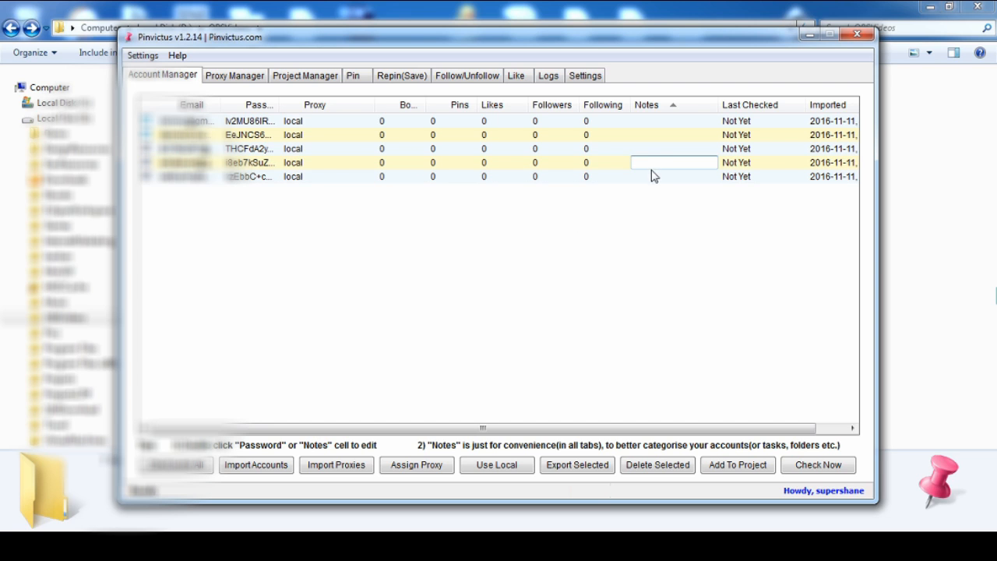
double_click(643, 150)
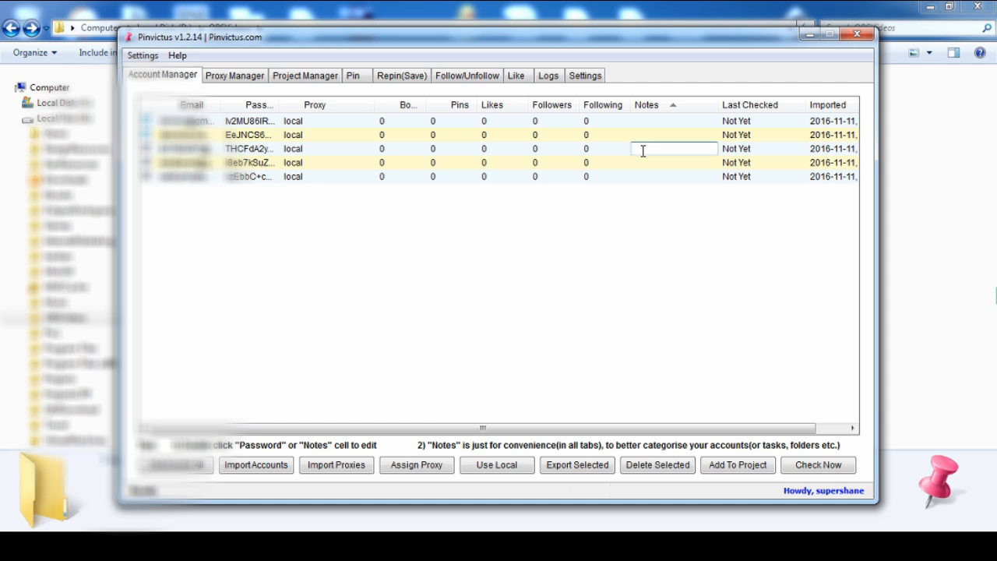
key(Return)
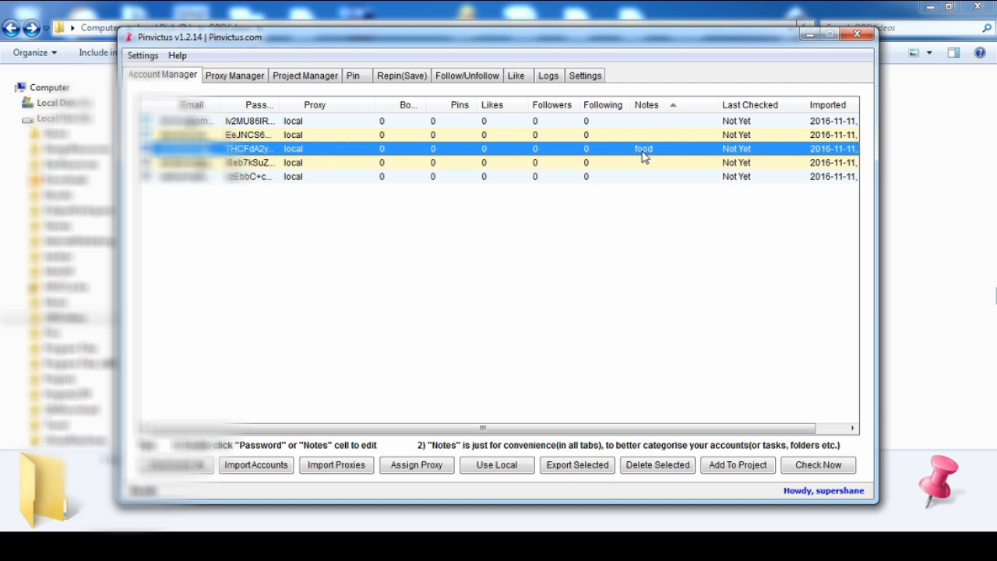
double_click(649, 135)
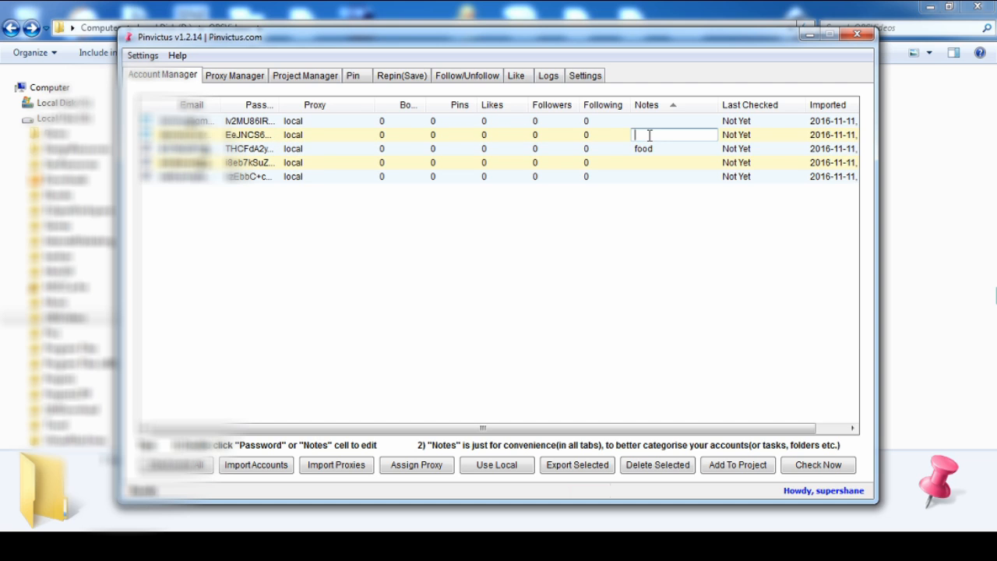
key(Return)
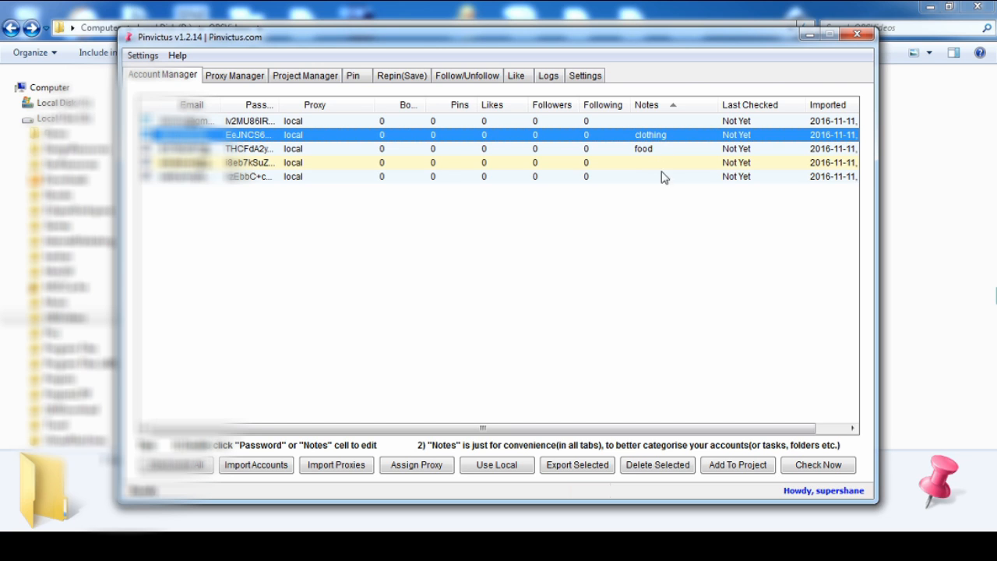
click(653, 109)
click(658, 111)
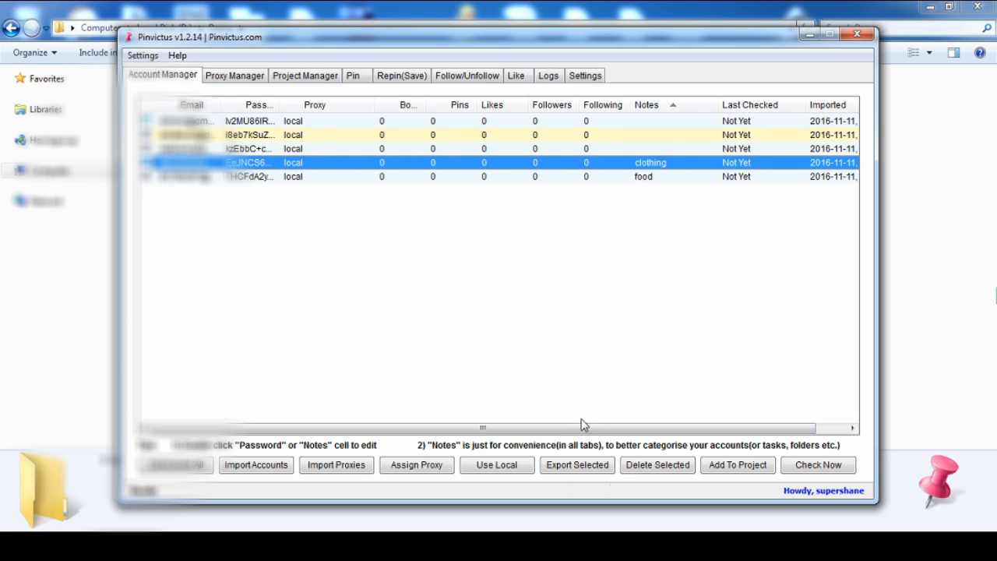
Start exporting the selected accounts and cancel at the identity validation
click(567, 466)
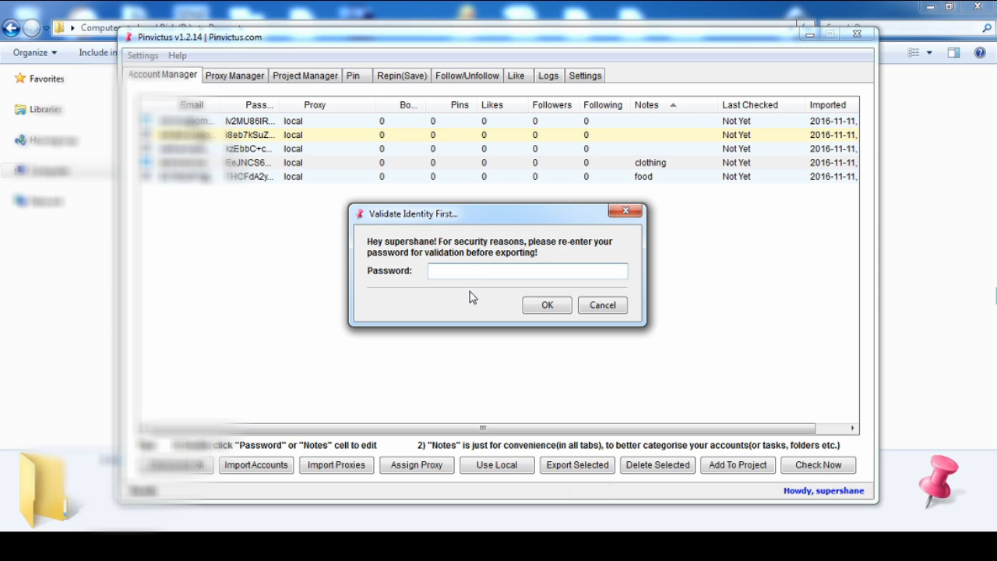
click(625, 210)
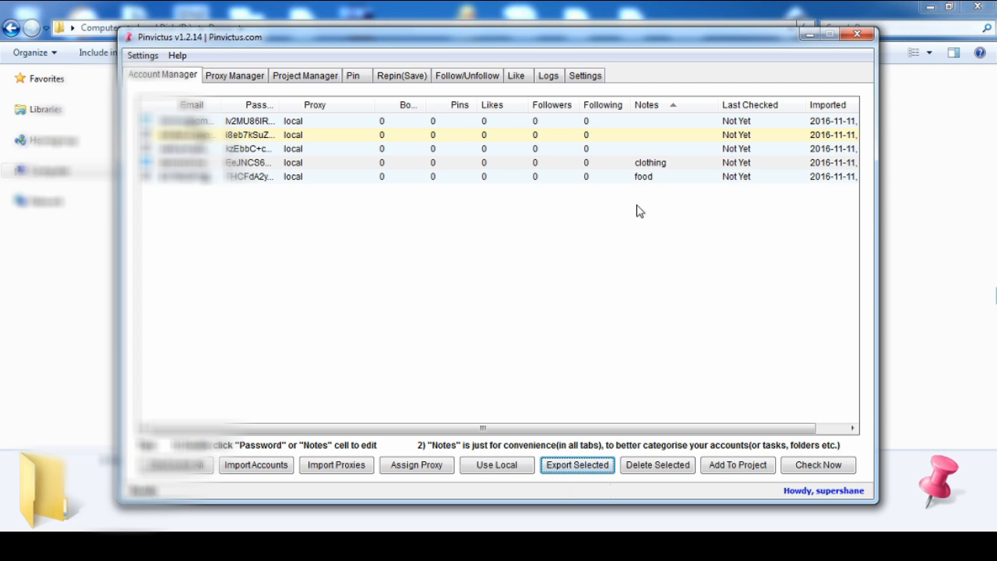
Run a status check on the three selected accounts immediately, adjusting the log's column widths while it runs, and dismiss the completion message
click(638, 164)
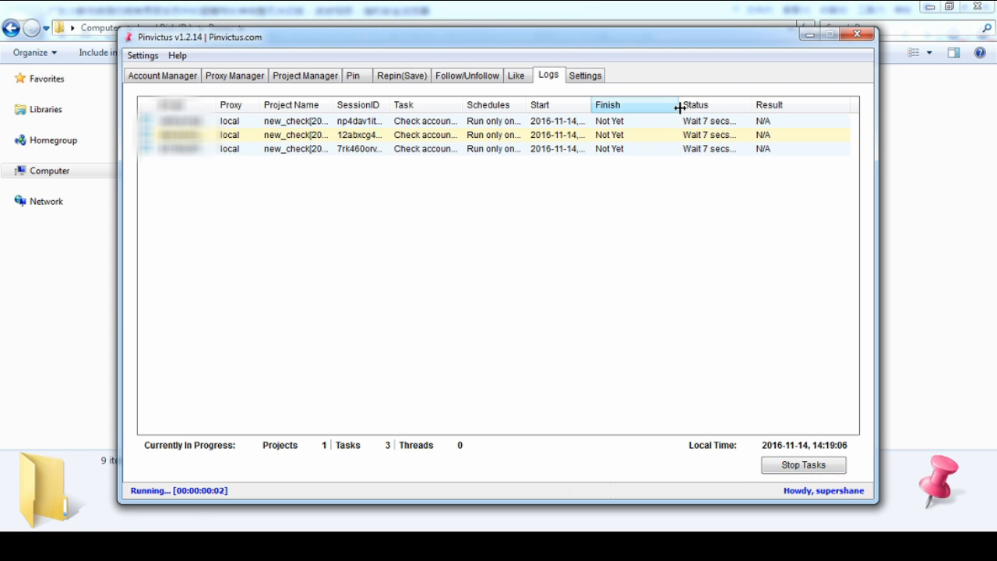
drag(678, 107, 649, 109)
mouse_move(750, 103)
mouse_down()
mouse_move(736, 102)
mouse_move(759, 101)
mouse_up()
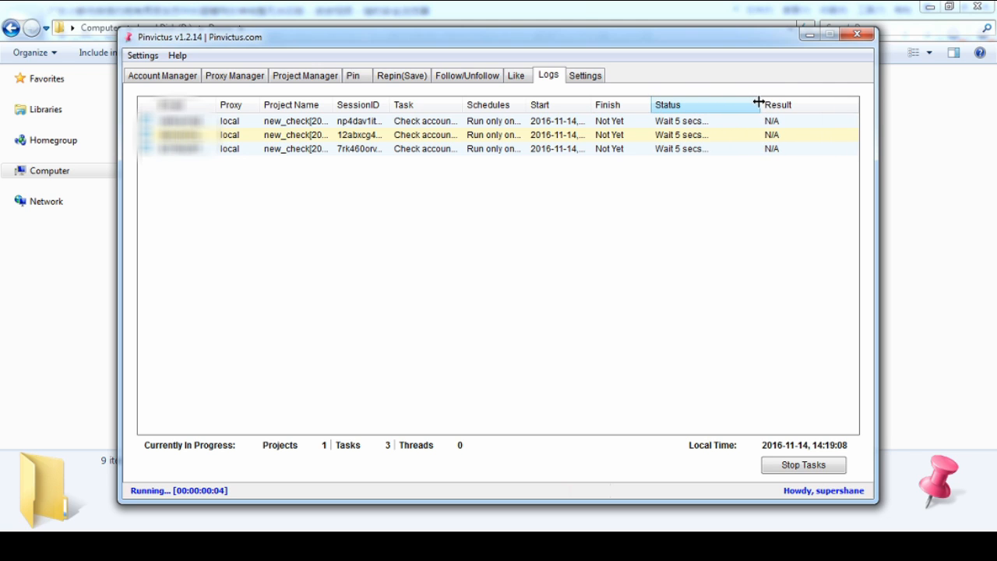
drag(387, 105, 402, 104)
drag(217, 104, 231, 106)
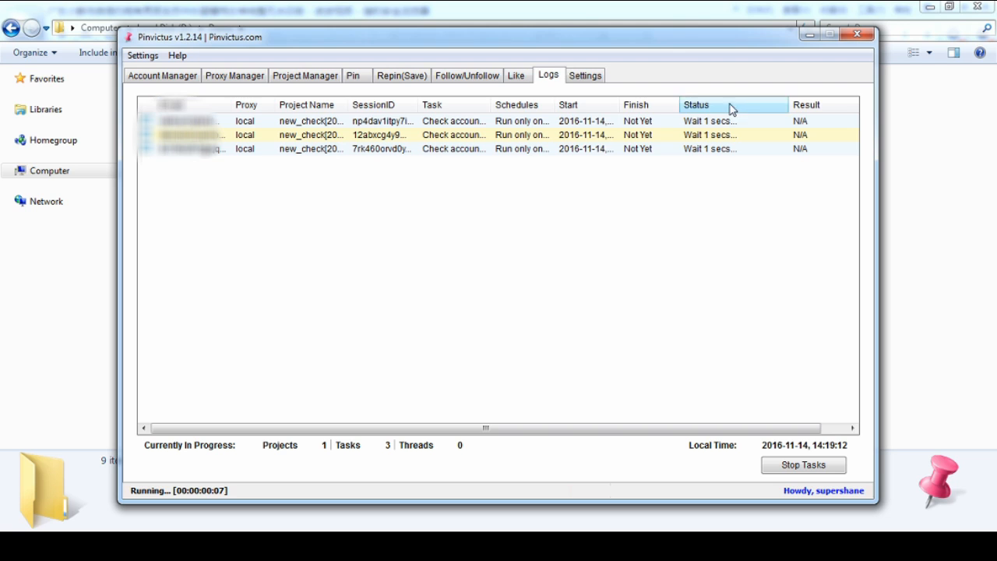
drag(680, 102, 678, 100)
drag(786, 104, 804, 105)
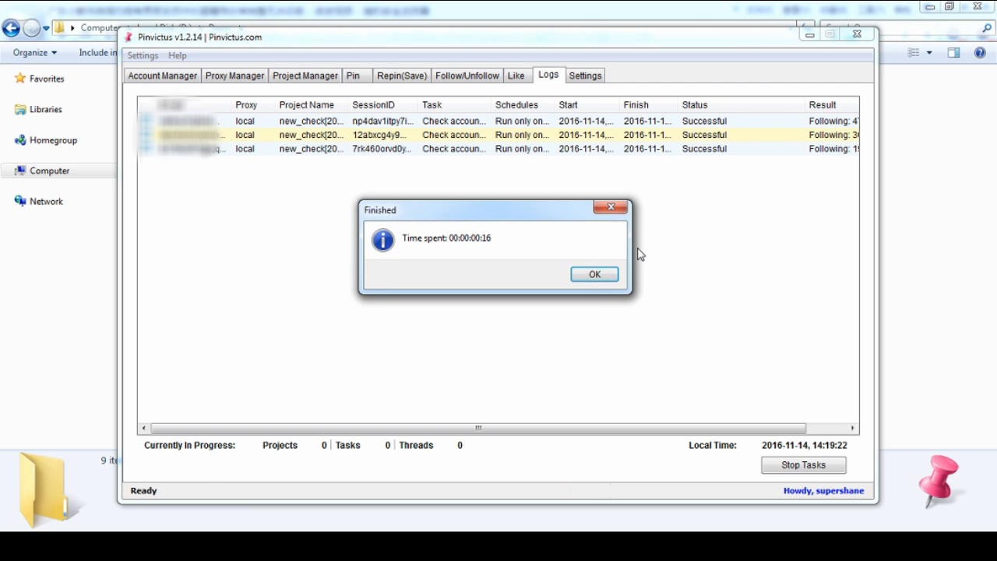
click(610, 277)
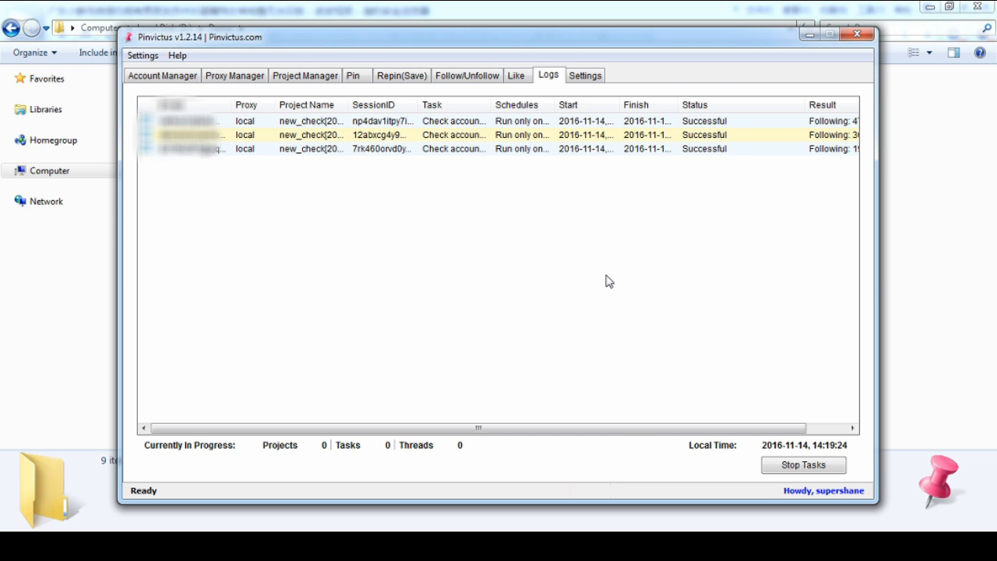
Return to the account list and set up a new status-check project named "demo" for the three selected accounts
click(170, 77)
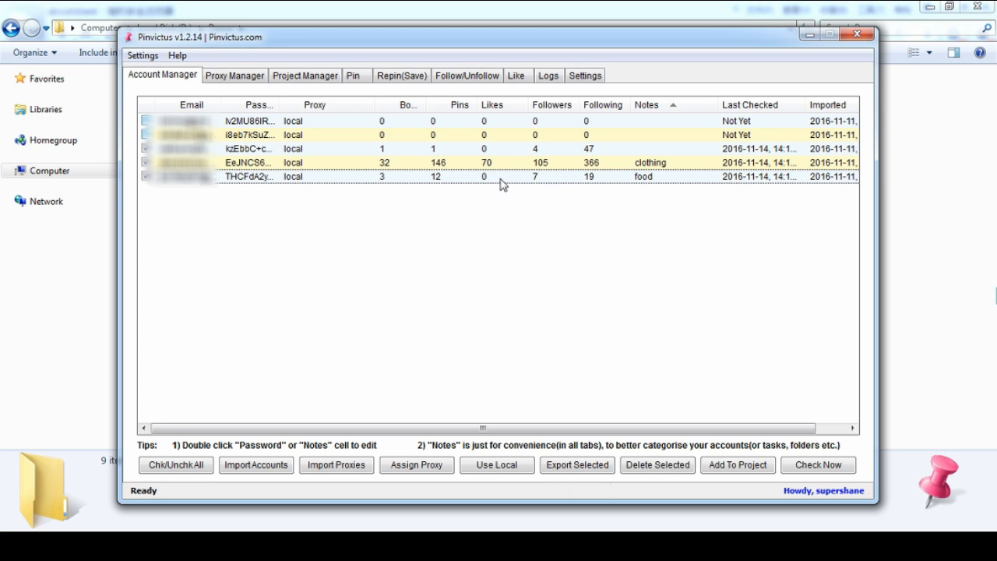
drag(503, 204, 449, 193)
click(736, 465)
click(577, 230)
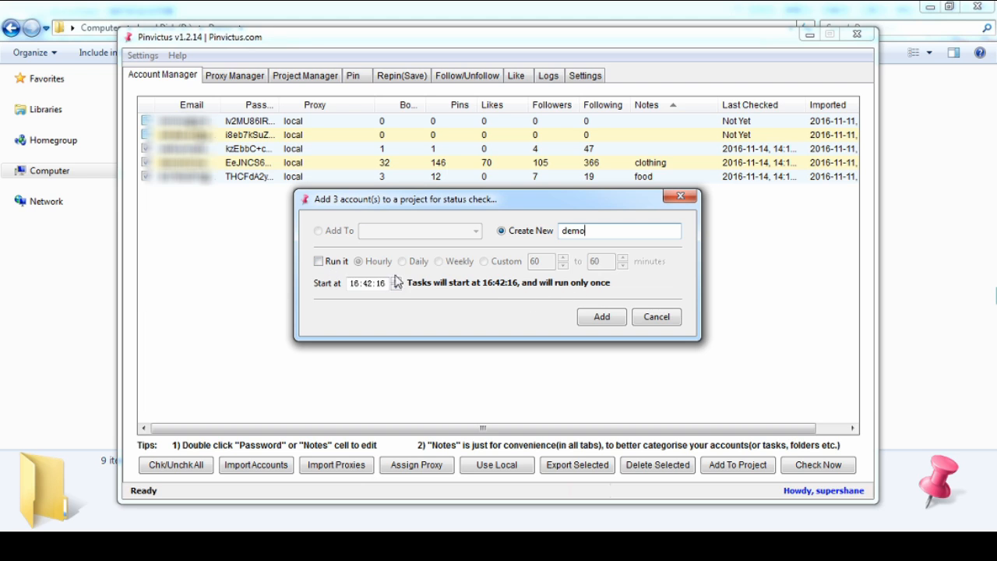
Schedule the project to repeat at a custom interval of 120 to 60 minutes starting at 16:46:16, and add the accounts to it
click(319, 260)
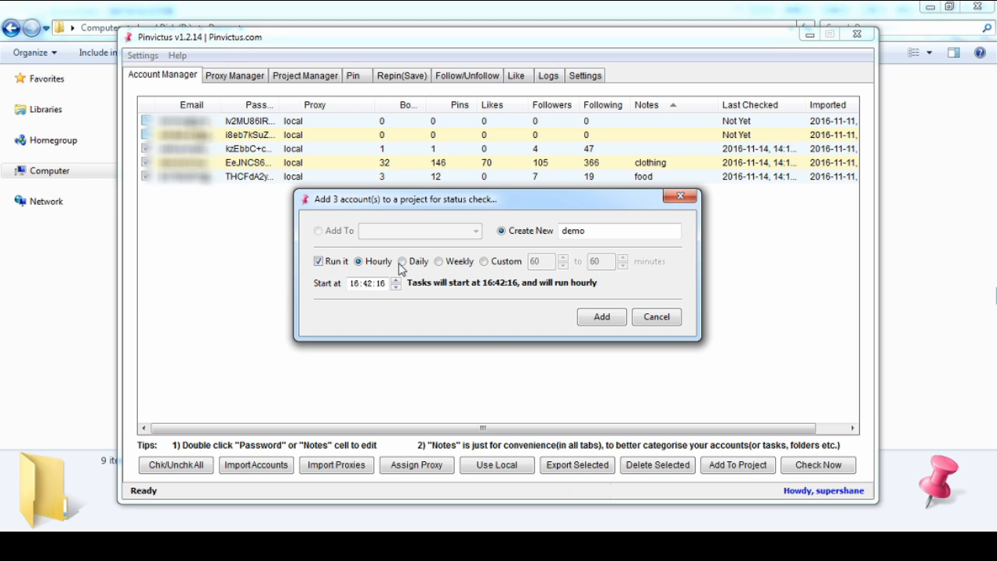
click(401, 263)
click(440, 262)
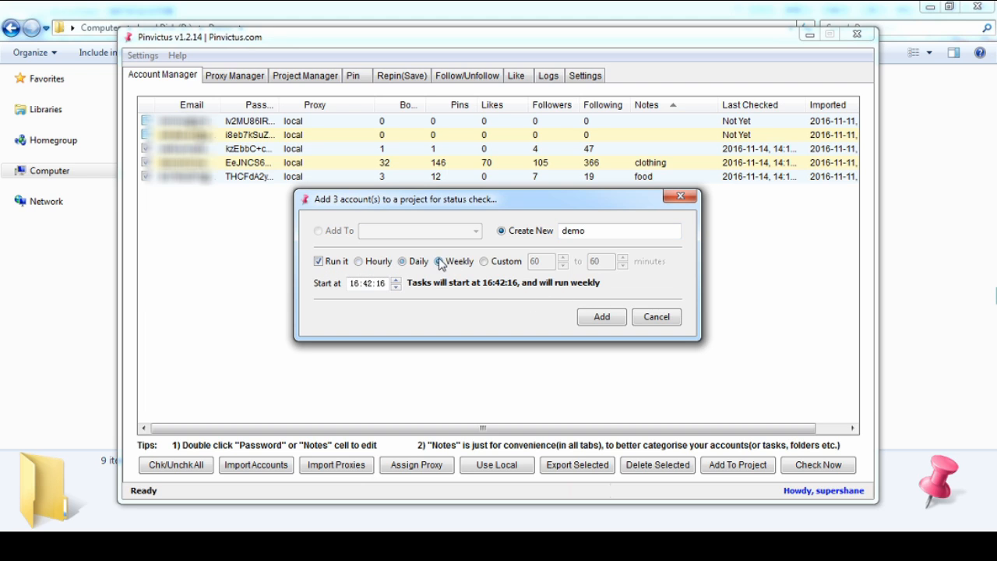
click(495, 265)
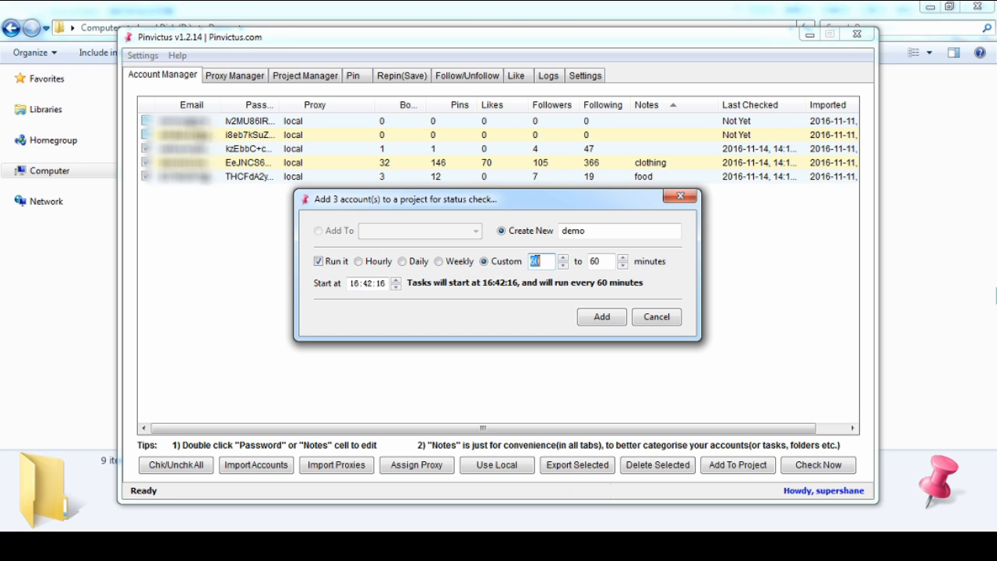
click(368, 283)
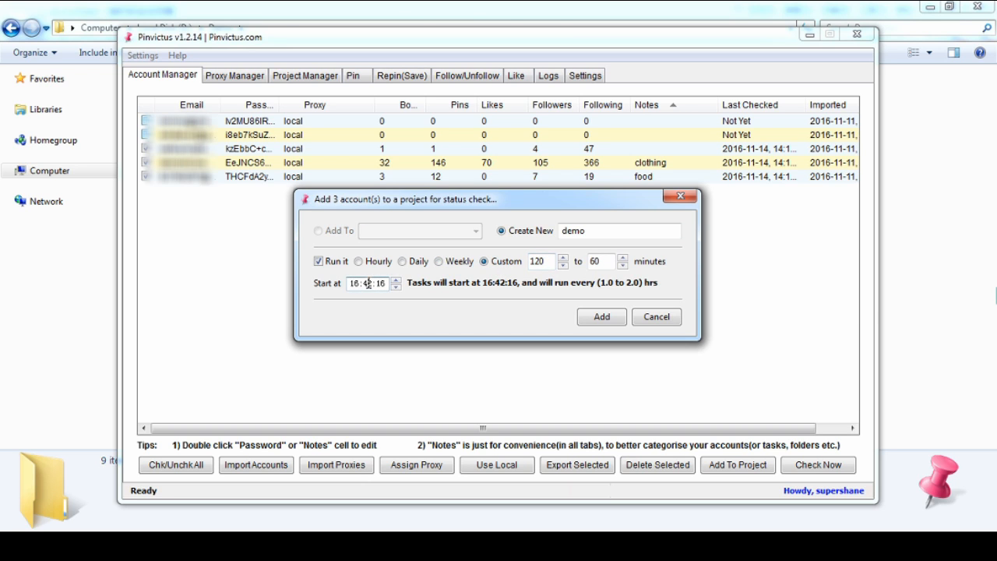
click(395, 280)
click(396, 280)
click(396, 280)
click(396, 280)
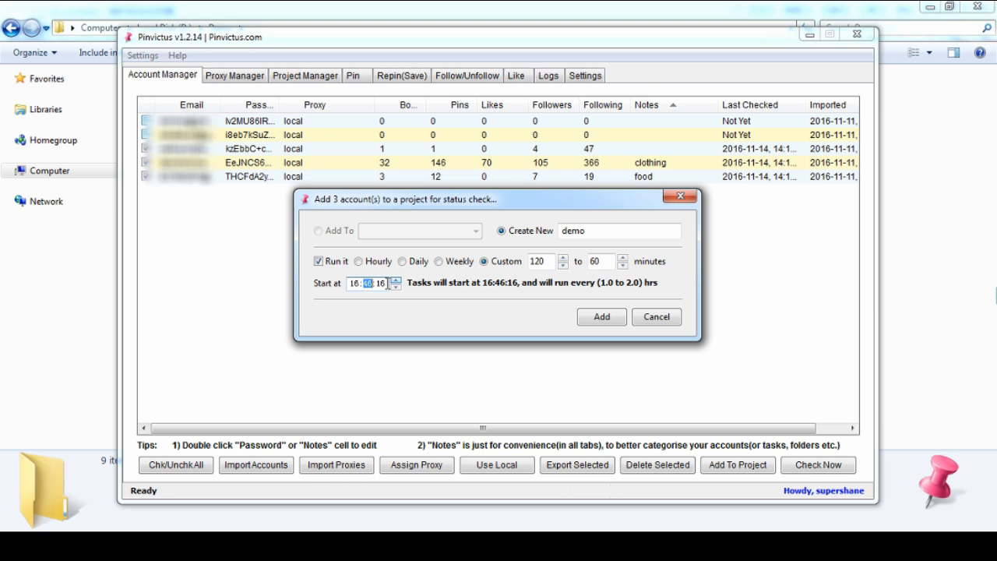
click(601, 317)
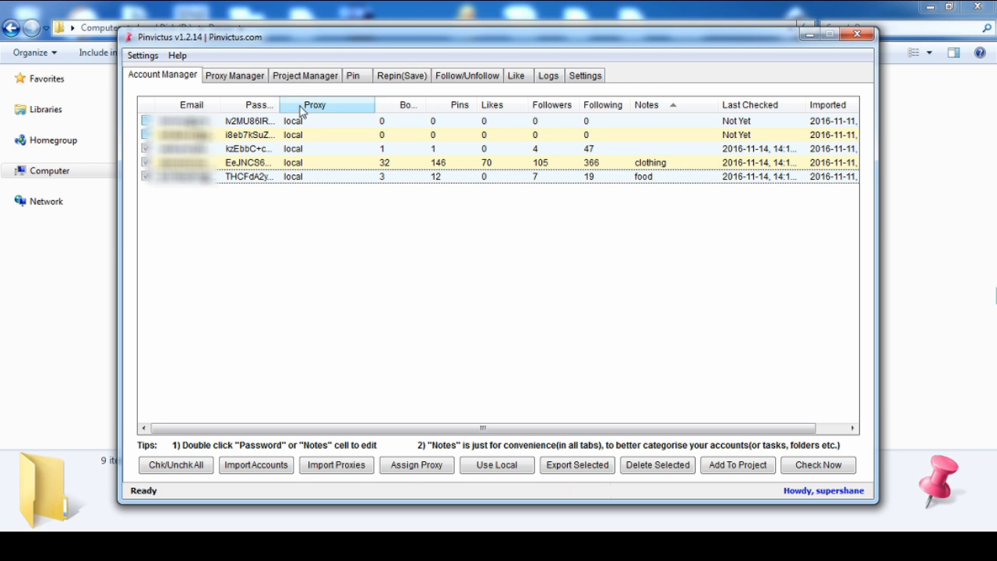
Open the task list of the "demo" project and widen its Schedule column to show the full schedules
click(302, 78)
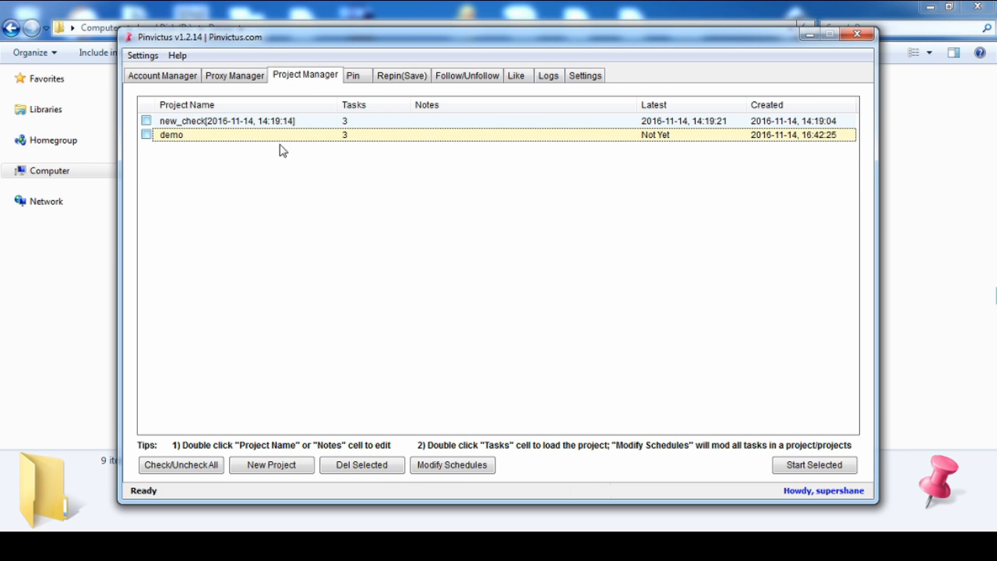
double_click(348, 137)
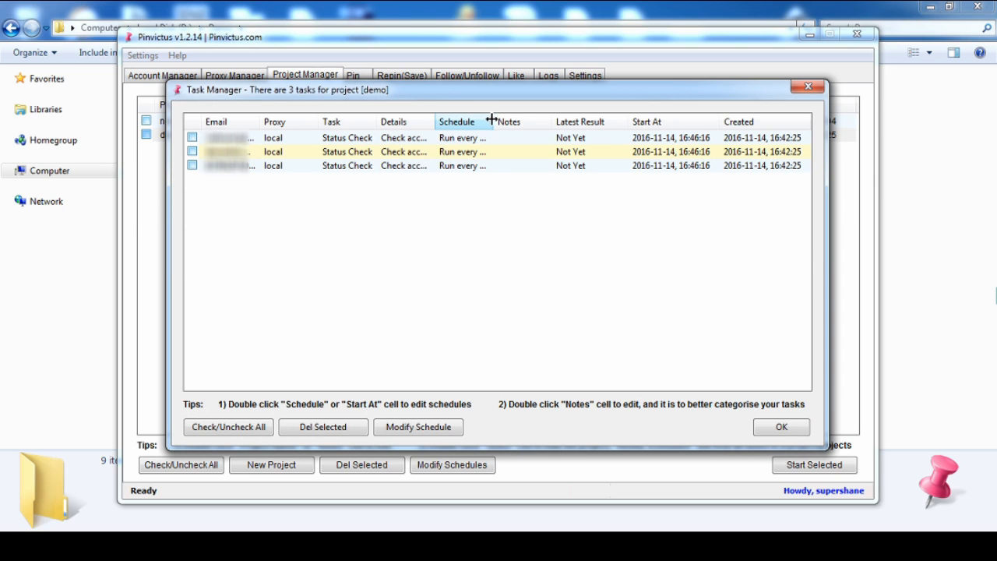
drag(494, 122, 588, 122)
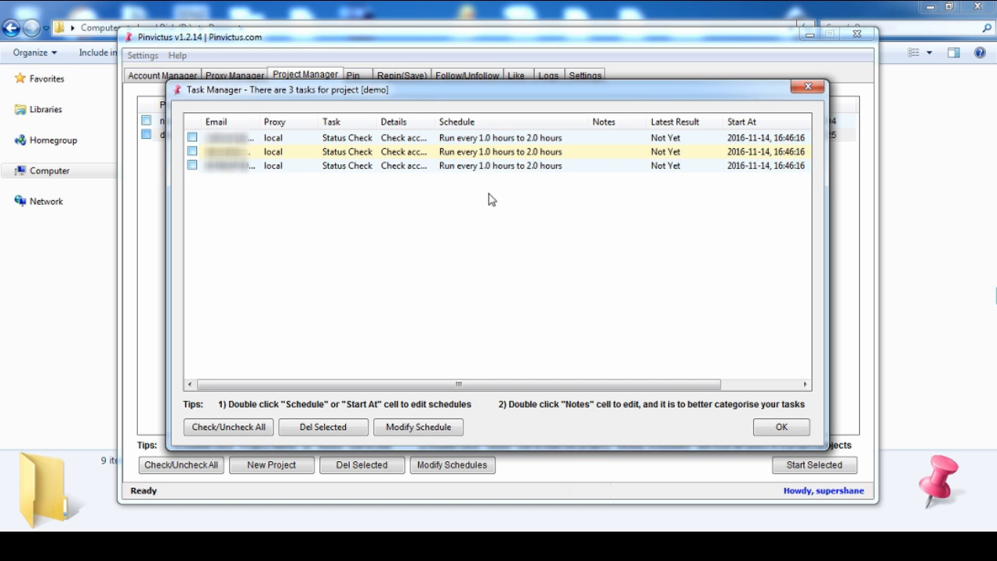
Change the schedule of the project's last two tasks to run daily, starting at 17:16:02
drag(490, 200, 439, 153)
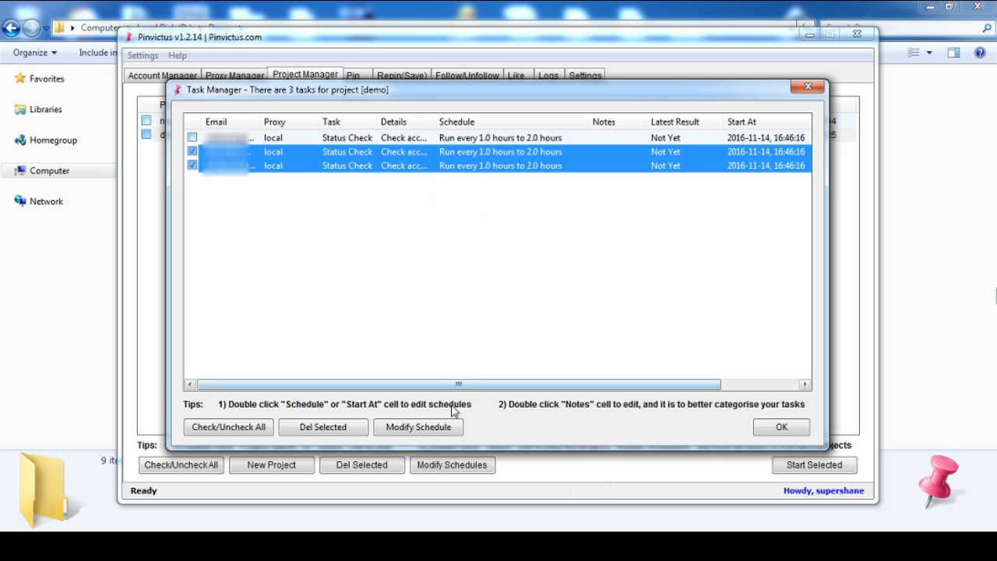
click(431, 427)
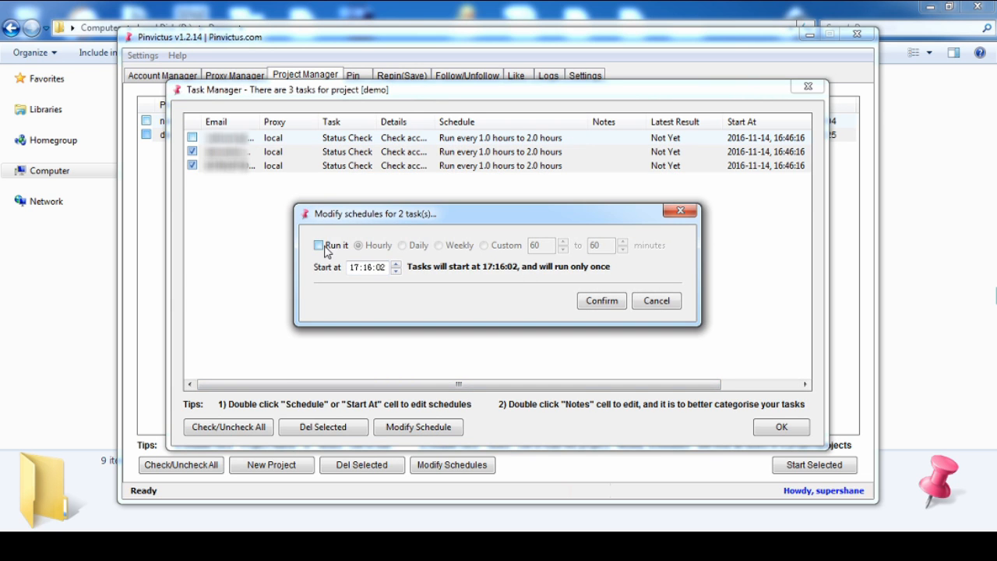
click(326, 248)
click(403, 245)
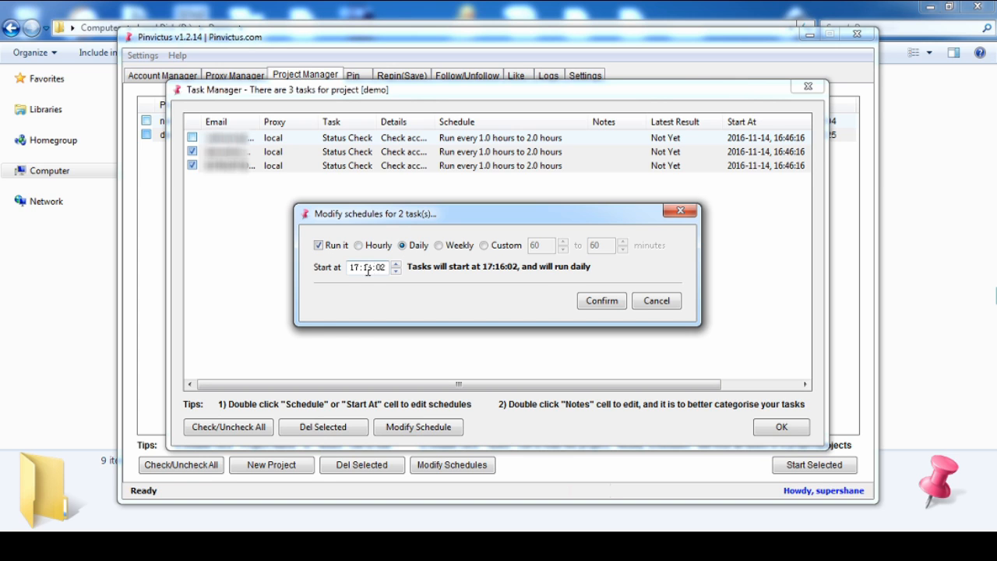
click(601, 300)
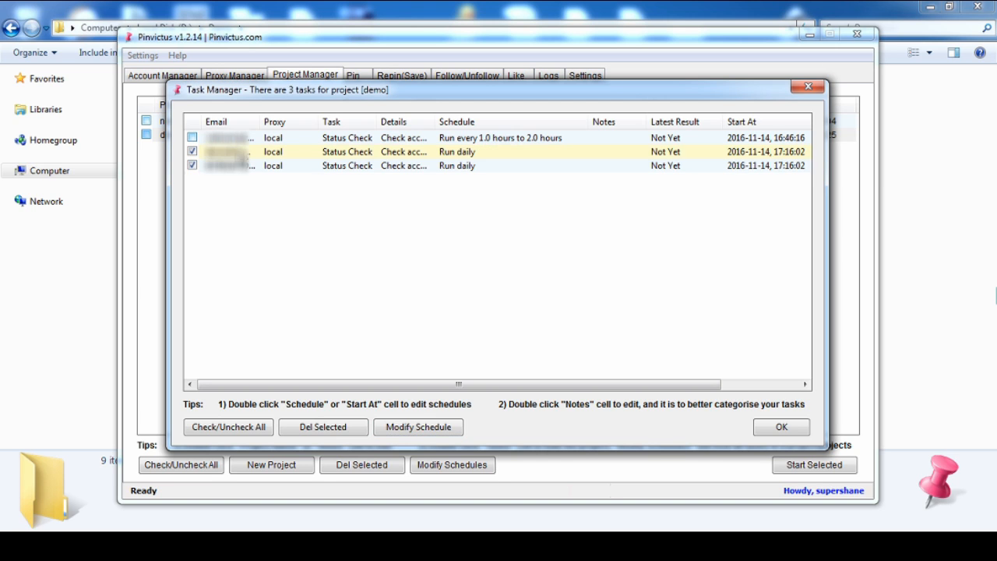
Reschedule only the first task to a custom interval of 200 to 120 minutes starting at 18:46:16, and close the task list
click(192, 151)
click(192, 165)
click(192, 137)
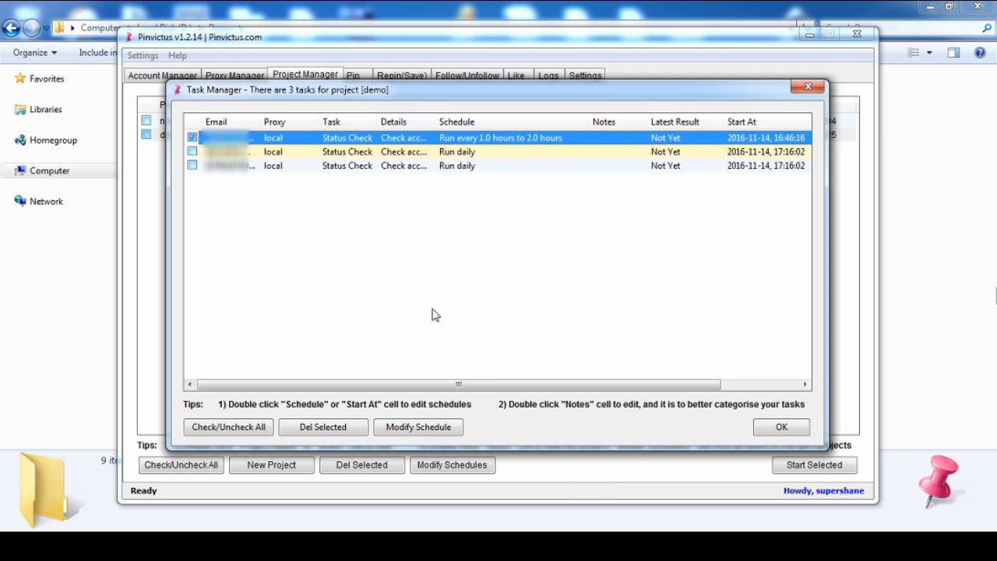
click(418, 428)
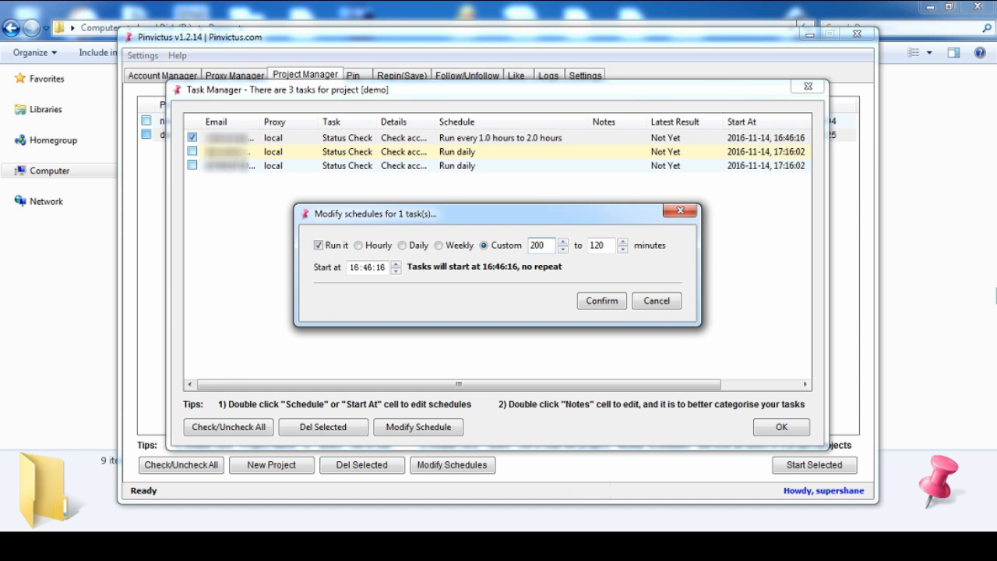
double_click(395, 264)
click(600, 304)
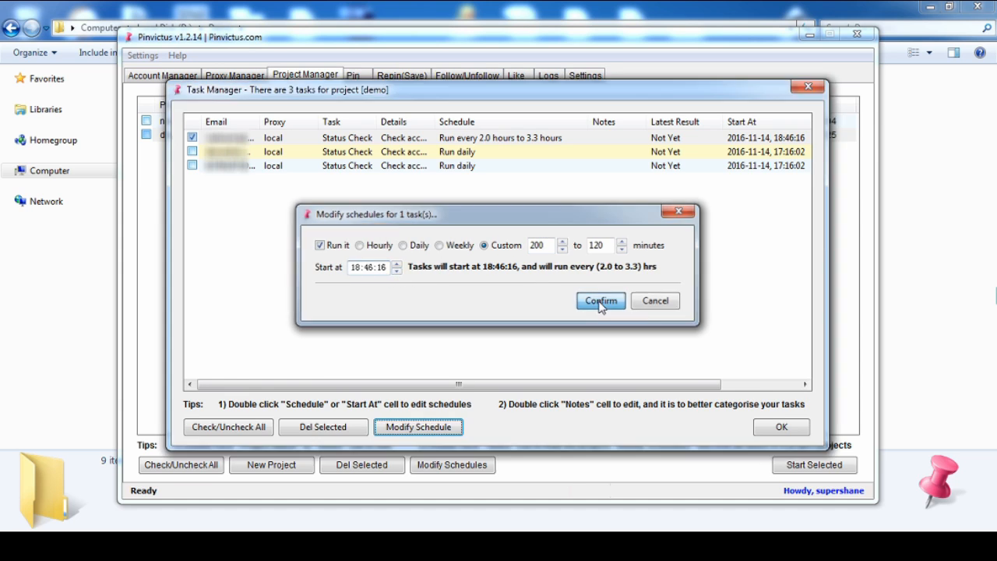
click(573, 271)
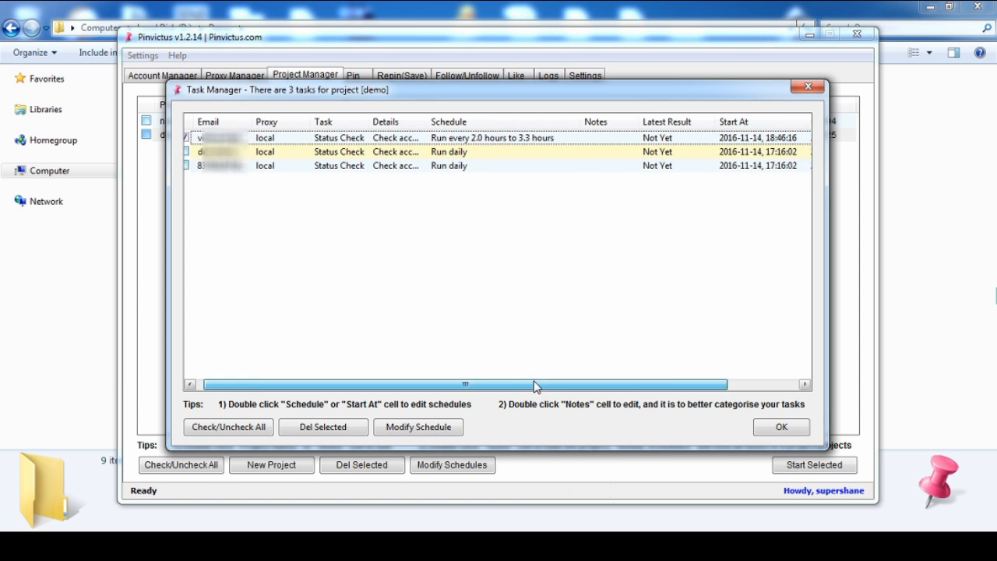
click(781, 426)
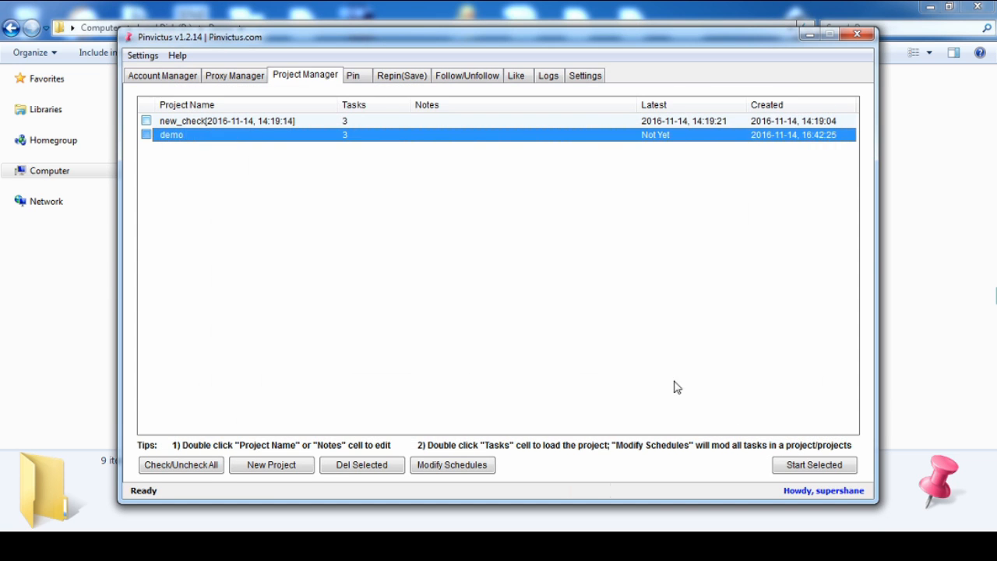
Select the "demo" project in the project list and start its tasks
click(357, 238)
click(146, 134)
click(795, 471)
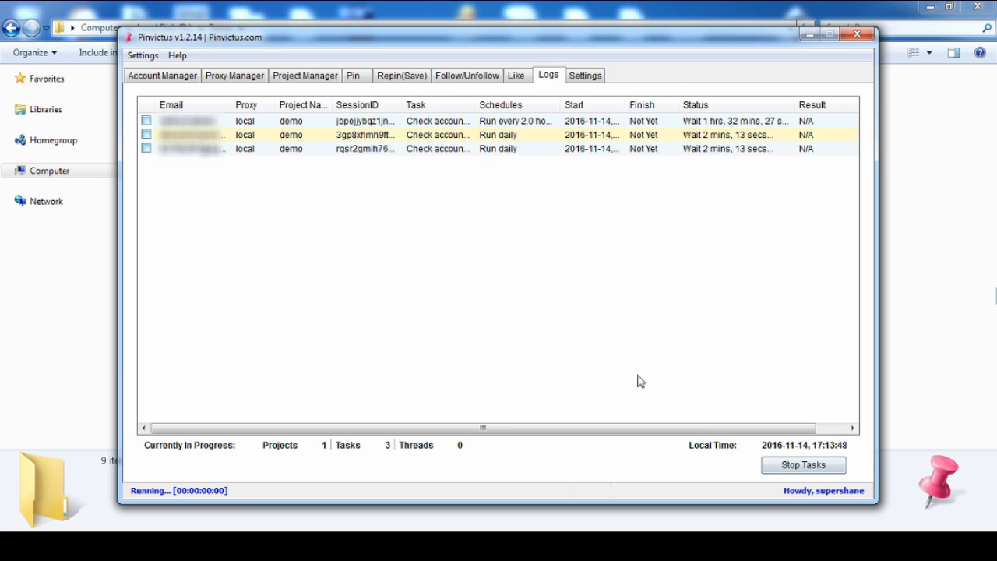
Adjust the Status column's width and narrow the Schedules column in the log of running tasks
drag(794, 105, 794, 105)
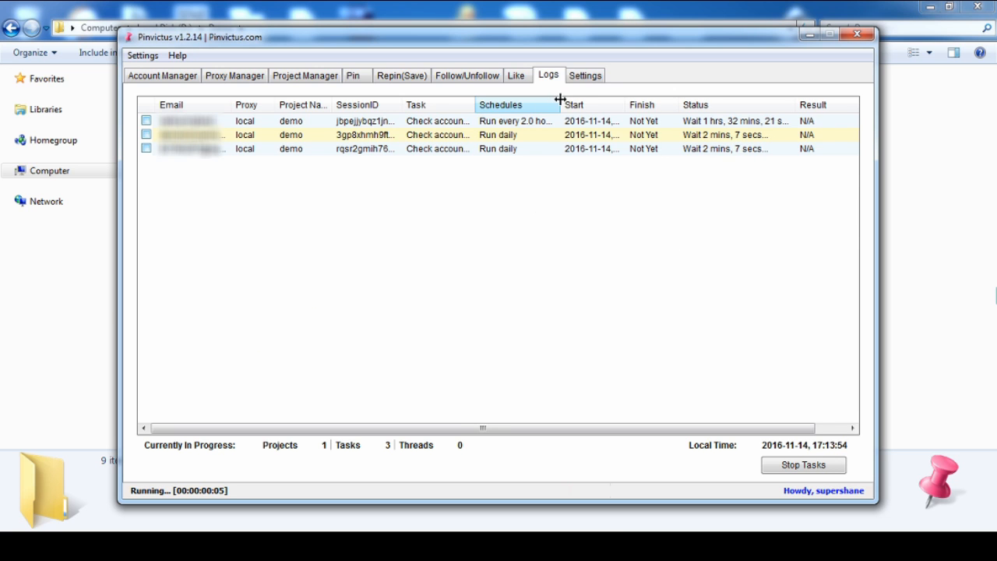
drag(560, 100, 546, 99)
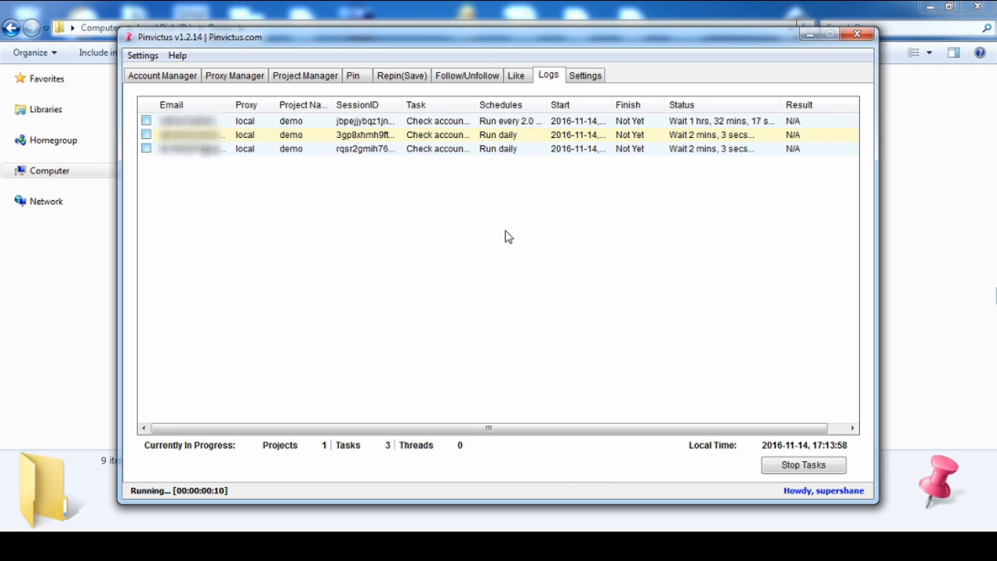
click(207, 151)
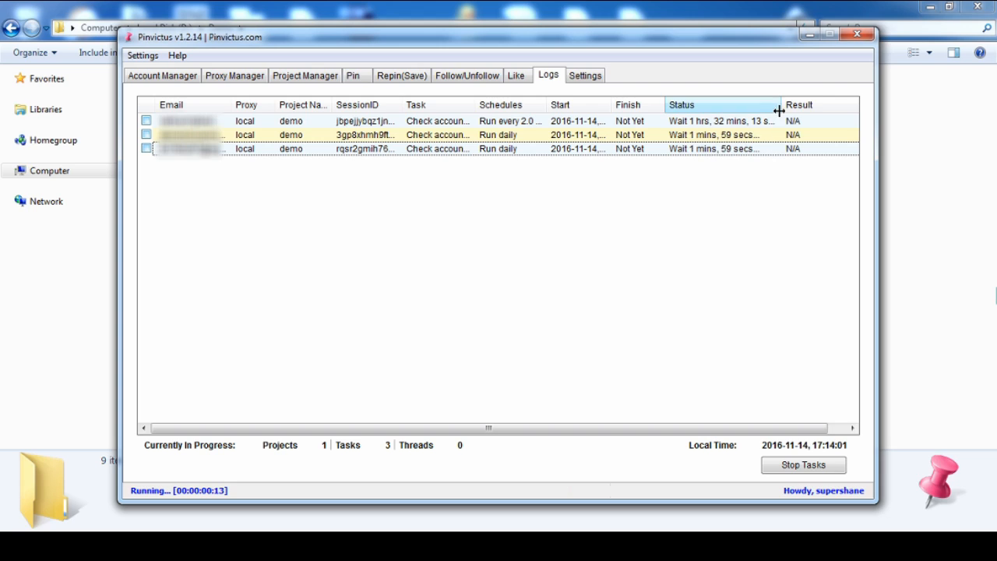